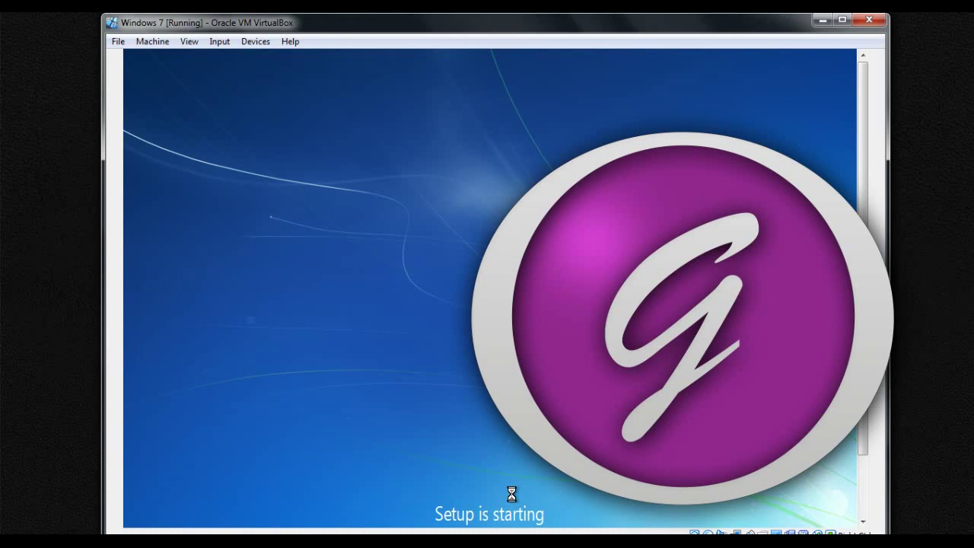
# Select the second Windows 7 Ultimate STD edition, the fourth entry in the operating system list, and continue.
pyautogui.moveTo(861, 119)
pyautogui.mouseDown()
pyautogui.moveTo(855, 180)
pyautogui.moveTo(855, 120)
pyautogui.mouseUp()
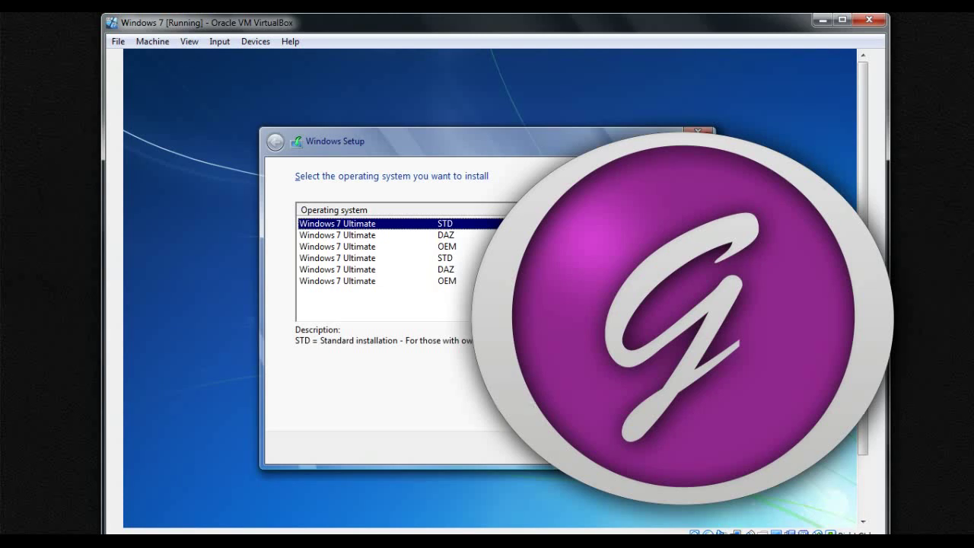
pyautogui.click(337, 258)
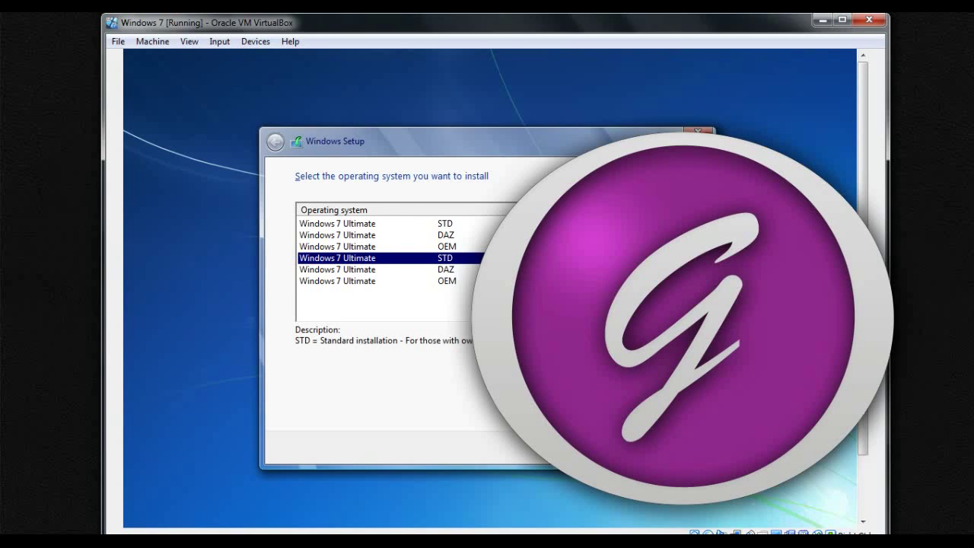
pyautogui.press('Return')
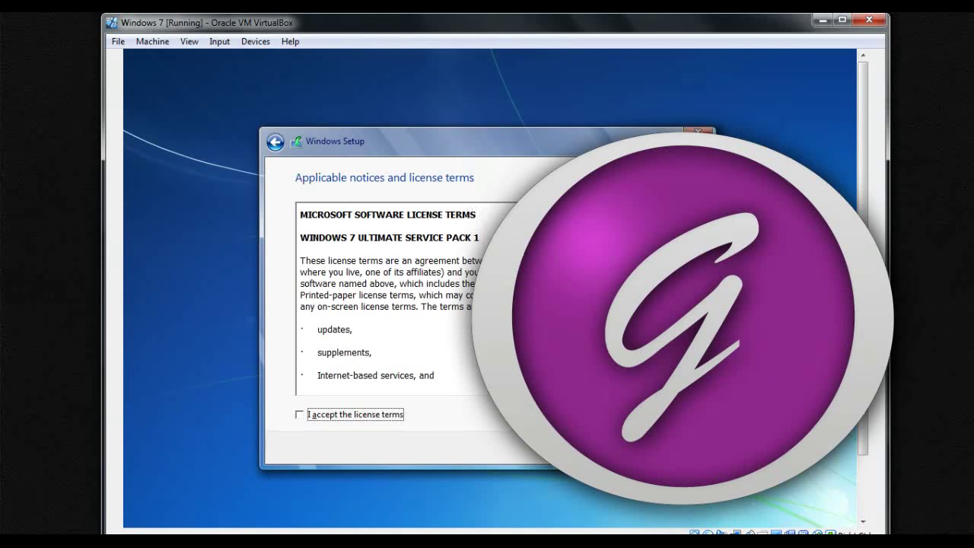
# Review the license terms to the end, accept them and choose the Custom installation type.
pyautogui.scroll(-10, 408, 296)
pyautogui.scroll(-3, 392, 298)
pyautogui.scroll(-10, 392, 297)
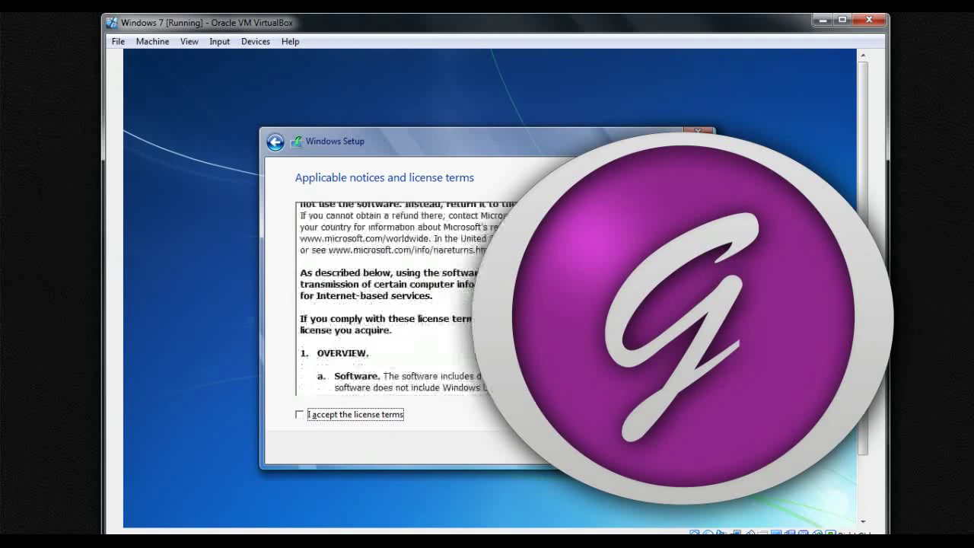
pyautogui.scroll(10, 392, 297)
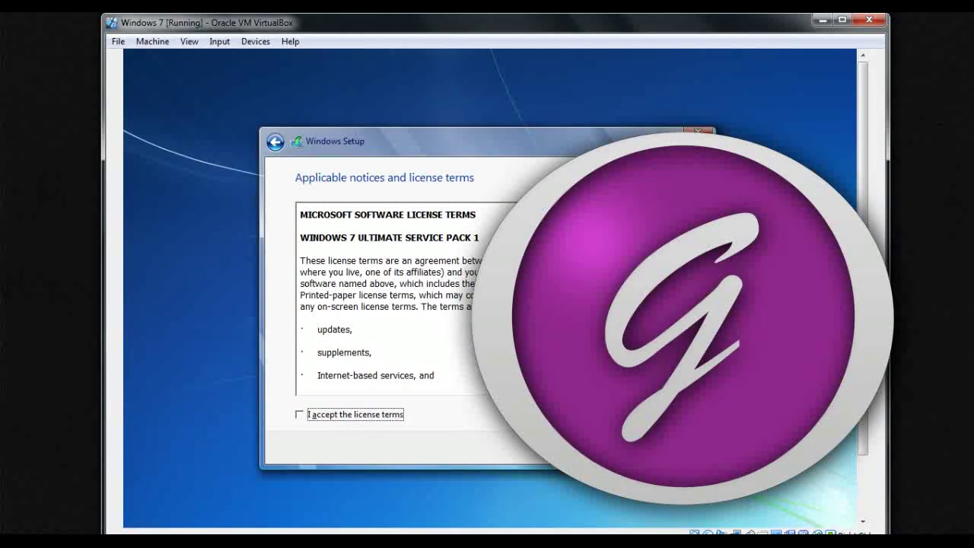
pyautogui.scroll(-3, 392, 297)
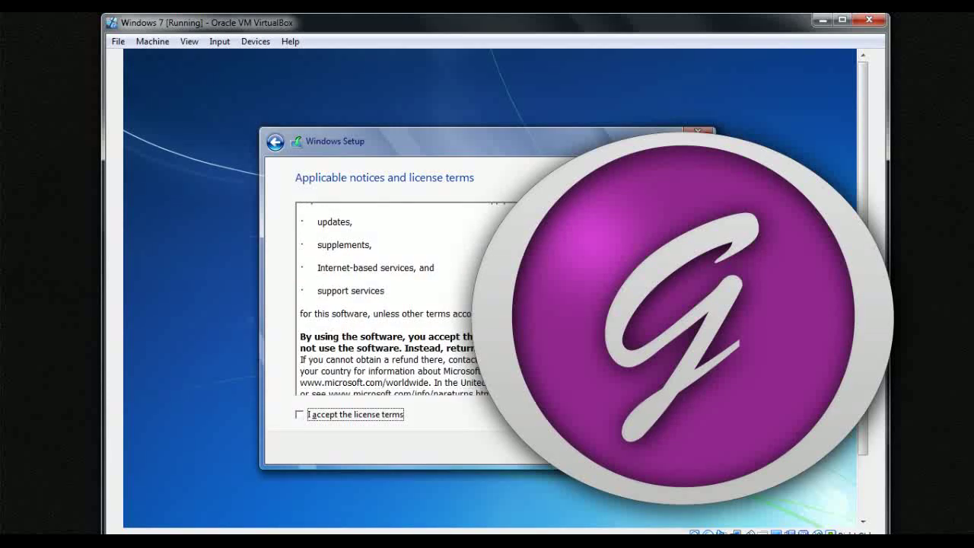
pyautogui.scroll(-3, 392, 297)
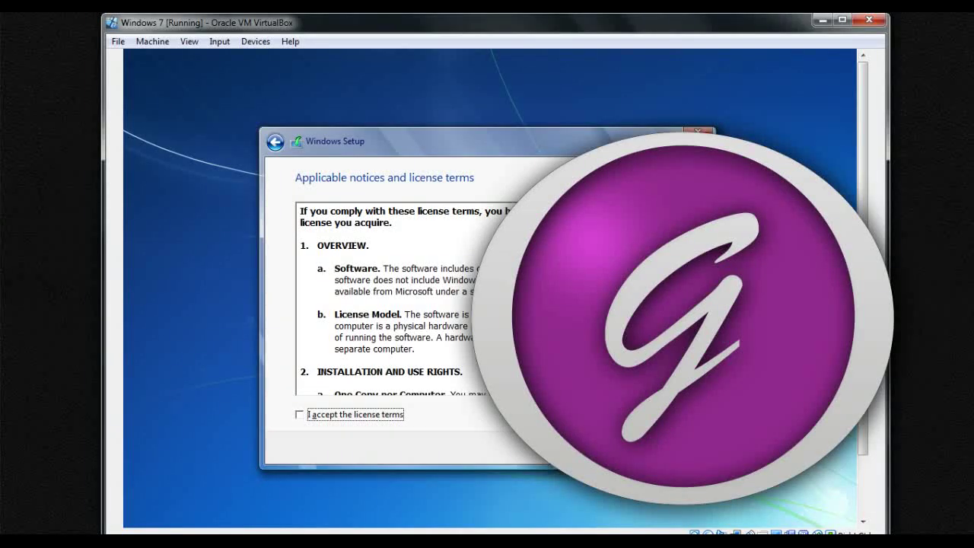
pyautogui.scroll(-5, 392, 297)
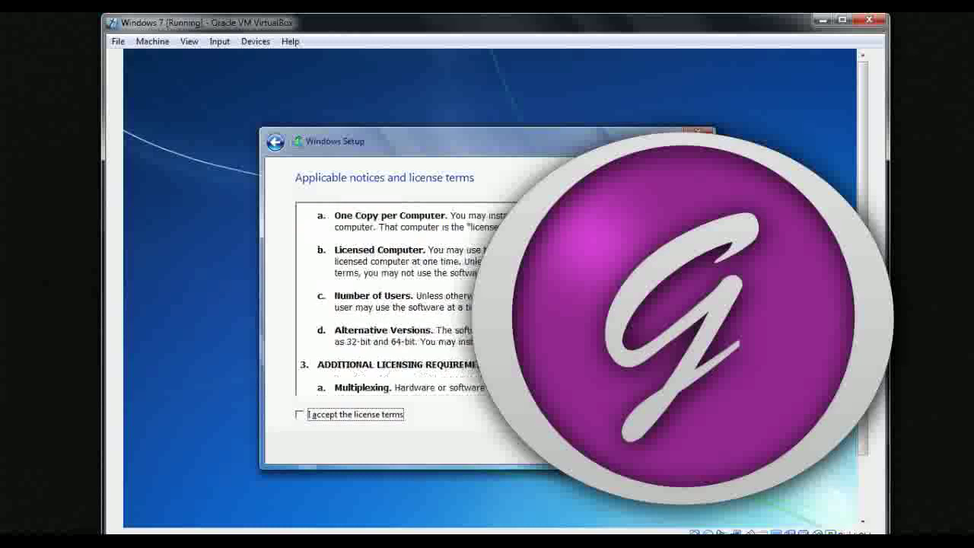
pyautogui.scroll(-1, 392, 297)
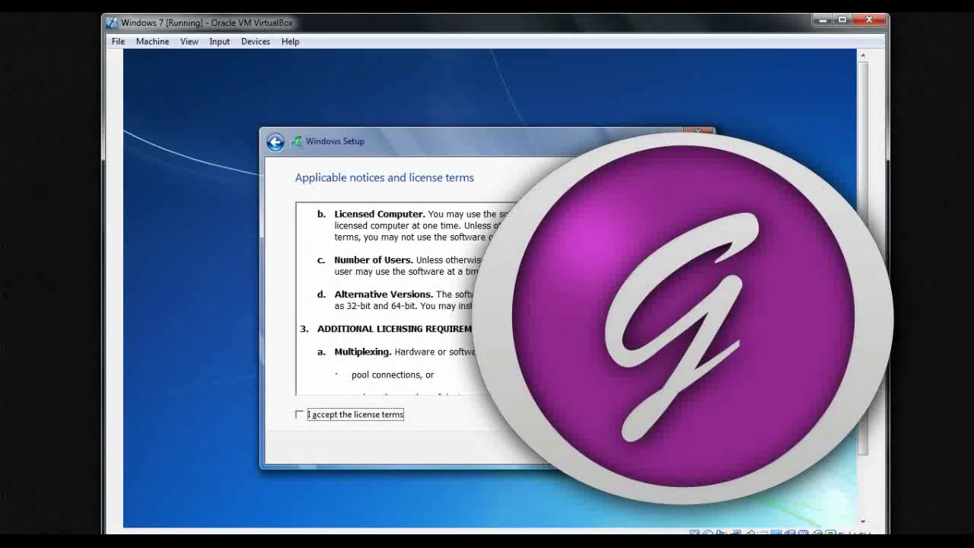
pyautogui.scroll(-10, 392, 297)
pyautogui.scroll(-10, 392, 297)
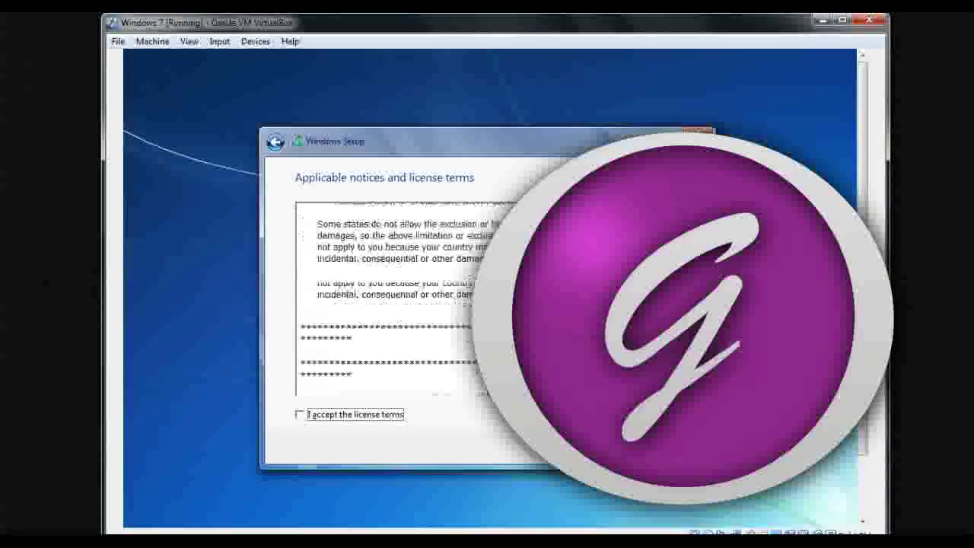
pyautogui.click(341, 416)
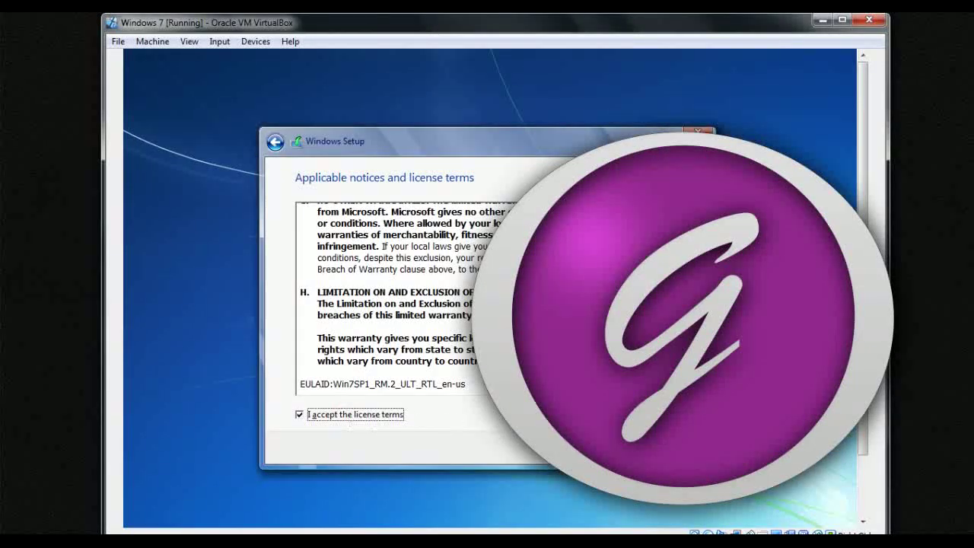
pyautogui.click(664, 448)
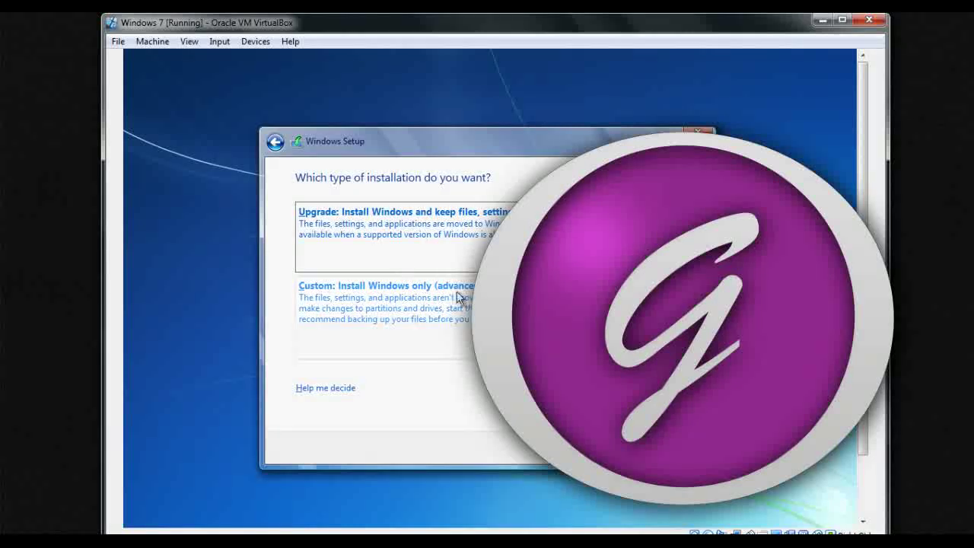
pyautogui.press('alt')
pyautogui.click(443, 296)
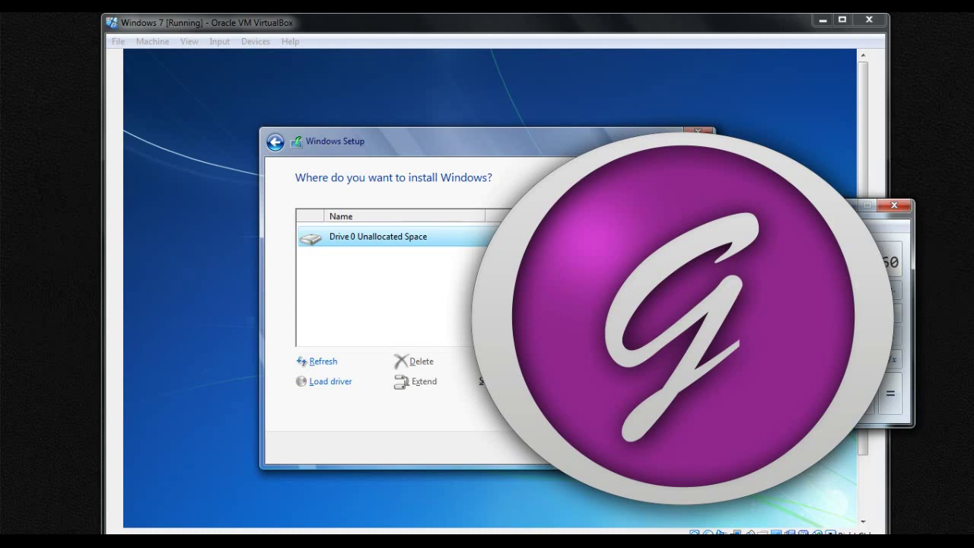
# Create a partition in Drive 0's unallocated space, allowing the additional system partition.
pyautogui.click(510, 127)
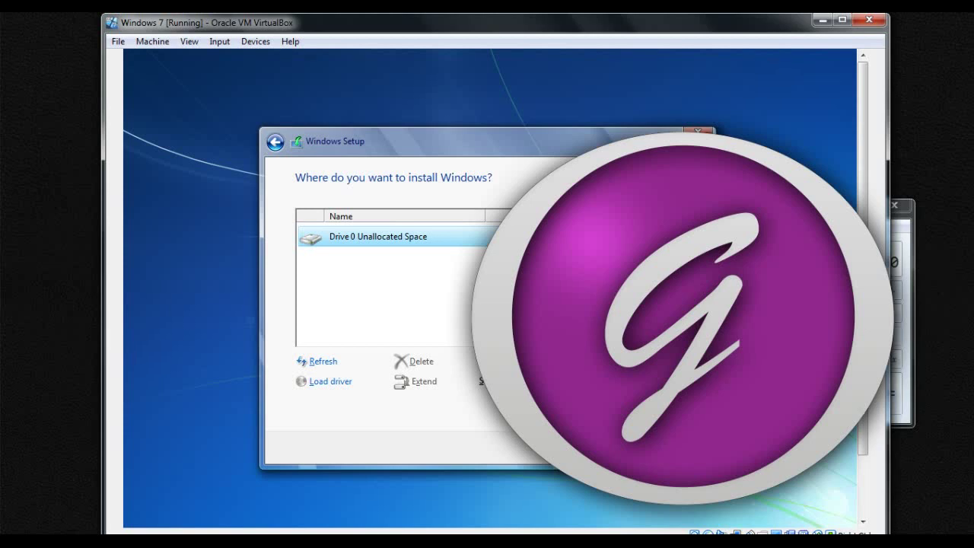
pyautogui.click(300, 381)
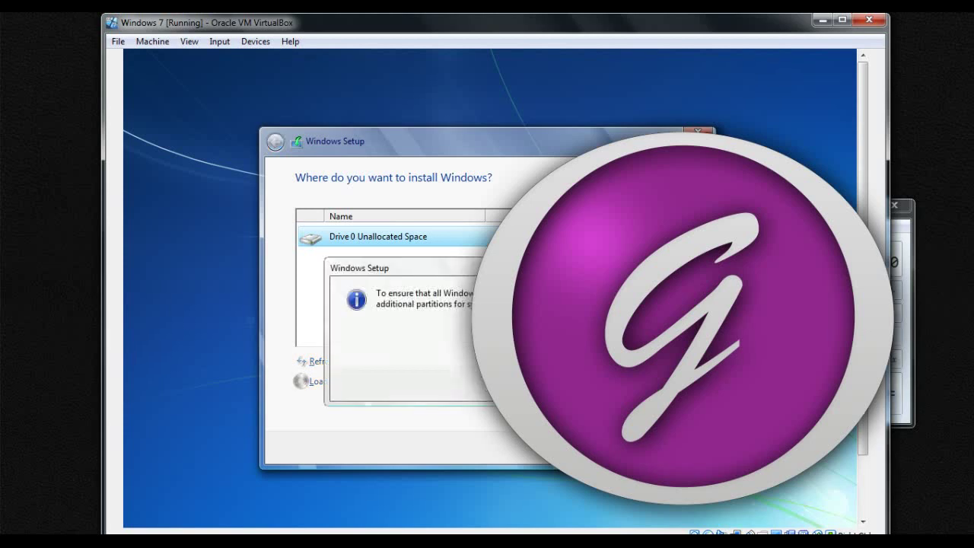
pyautogui.click(533, 385)
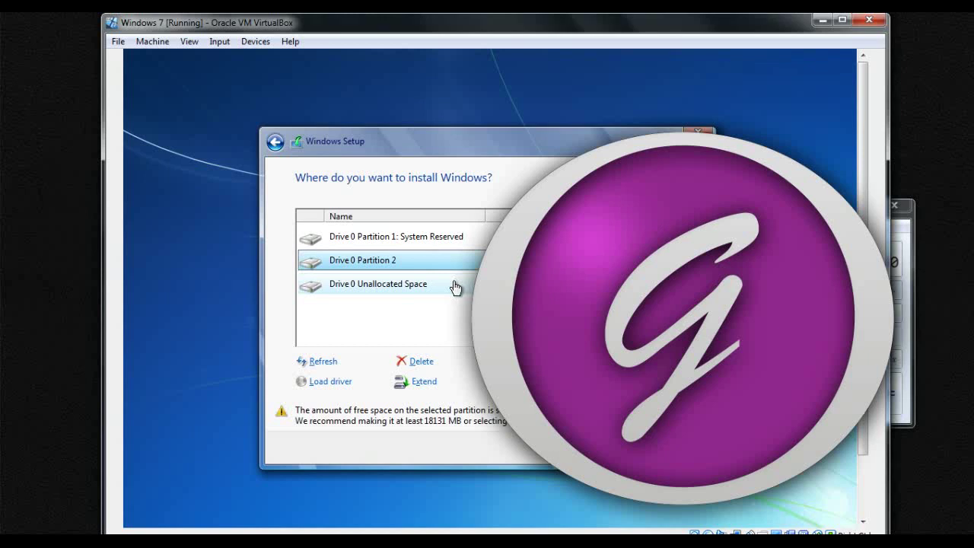
# Delete Drive 0 Partition 2 and the System Reserved partition.
pyautogui.click(454, 286)
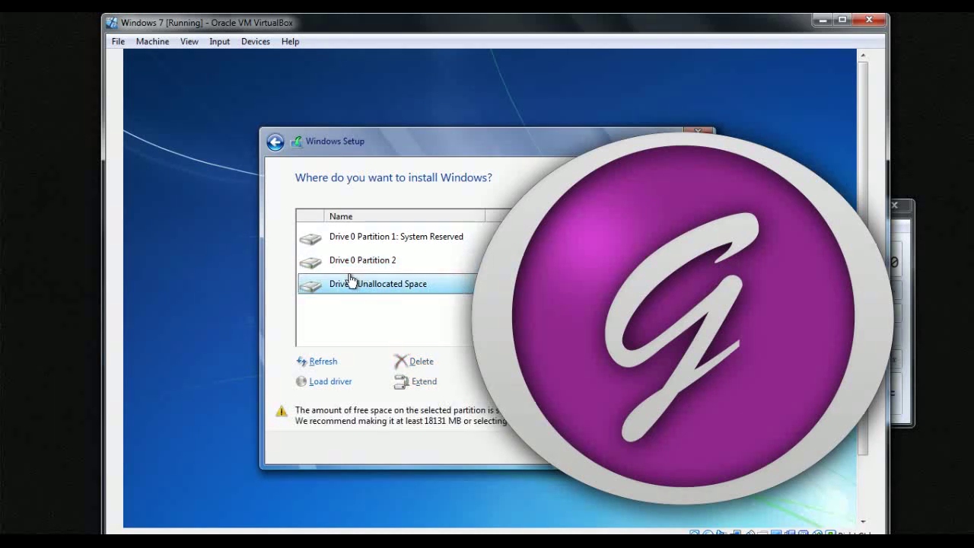
pyautogui.click(421, 263)
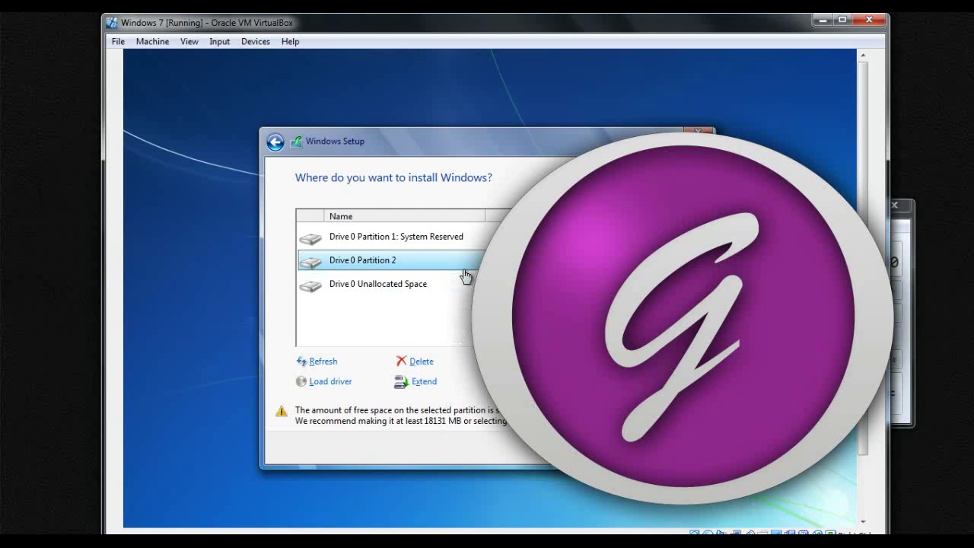
pyautogui.click(421, 363)
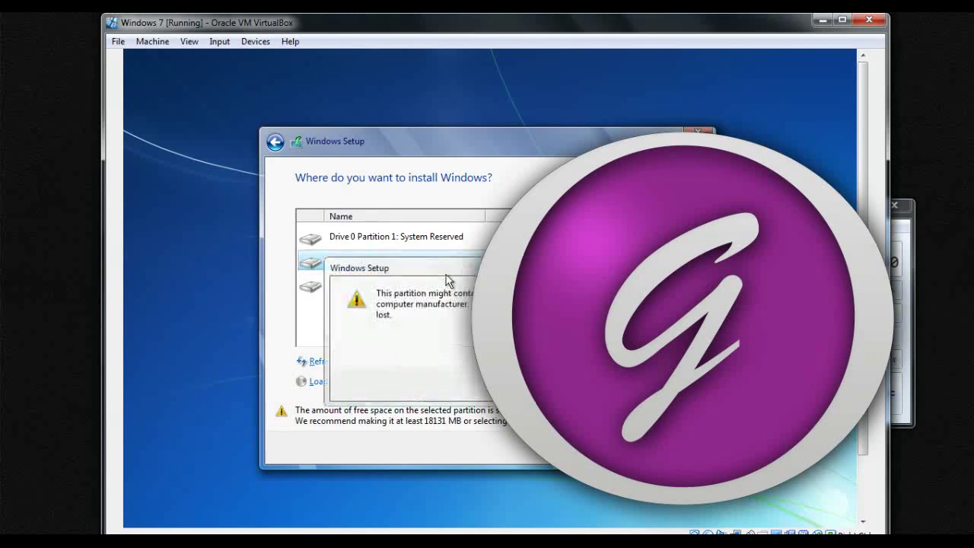
pyautogui.press('Return')
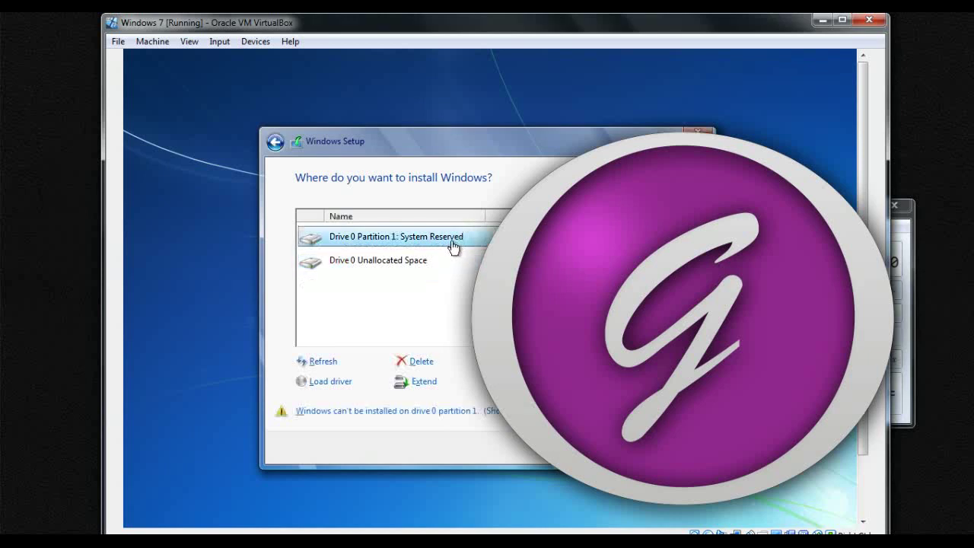
pyautogui.click(422, 362)
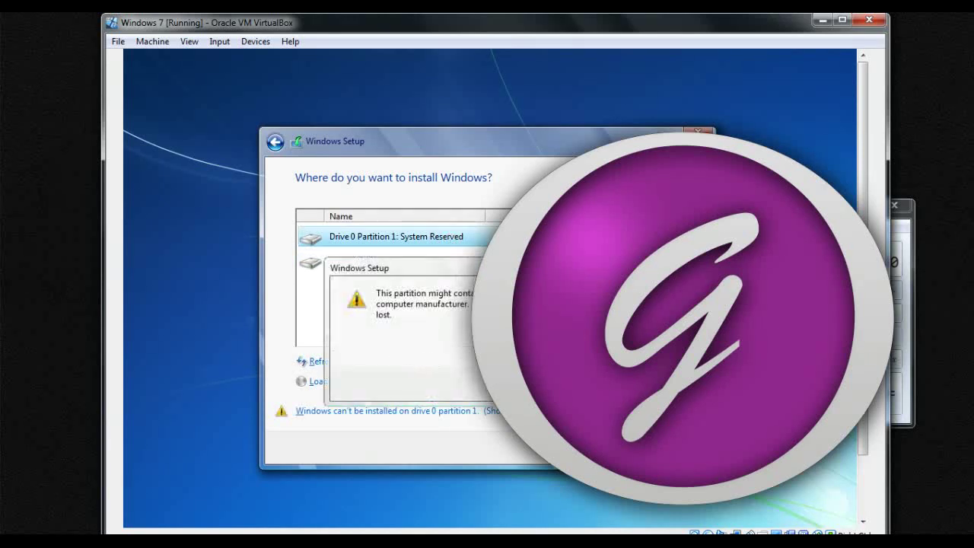
pyautogui.press('Return')
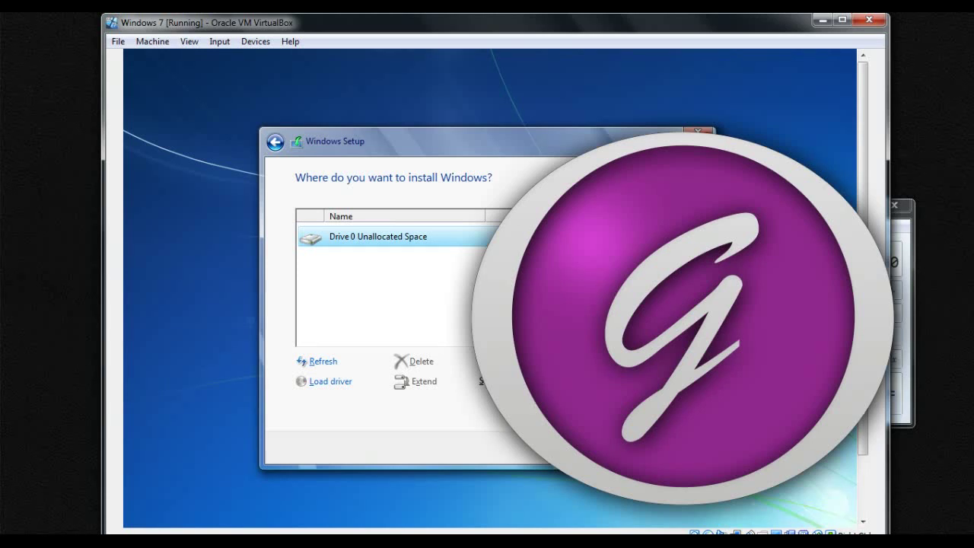
# Create a Windows partition in Drive 0's unallocated space and a further partition in the remaining space.
pyautogui.press('Return')
pyautogui.press('Return')
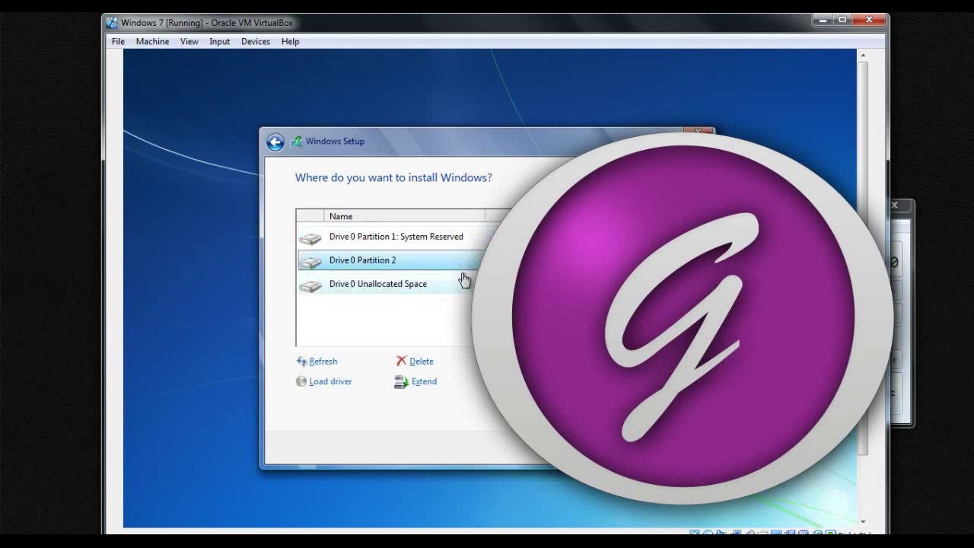
pyautogui.click(462, 285)
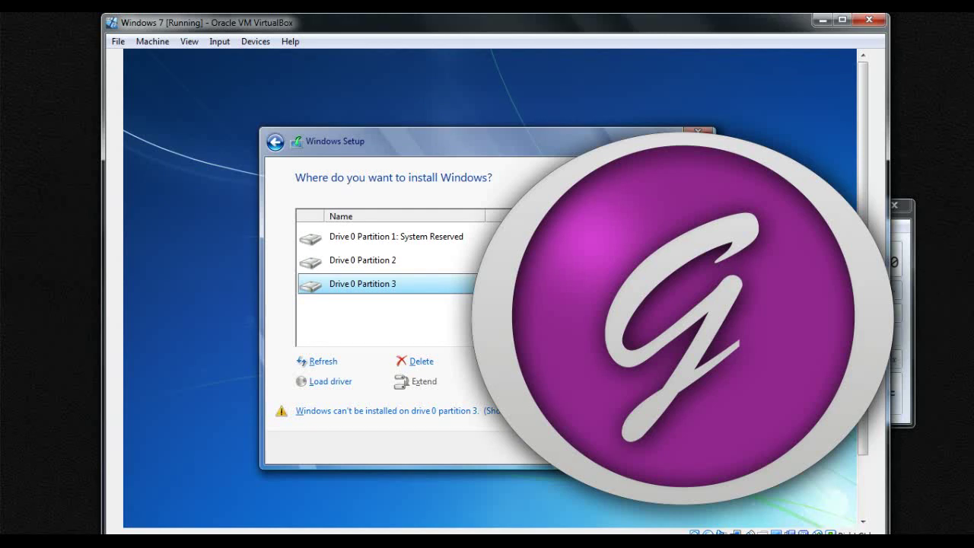
# Choose Drive 0 Partition 2 as the installation target and start the Windows installation.
pyautogui.click(412, 262)
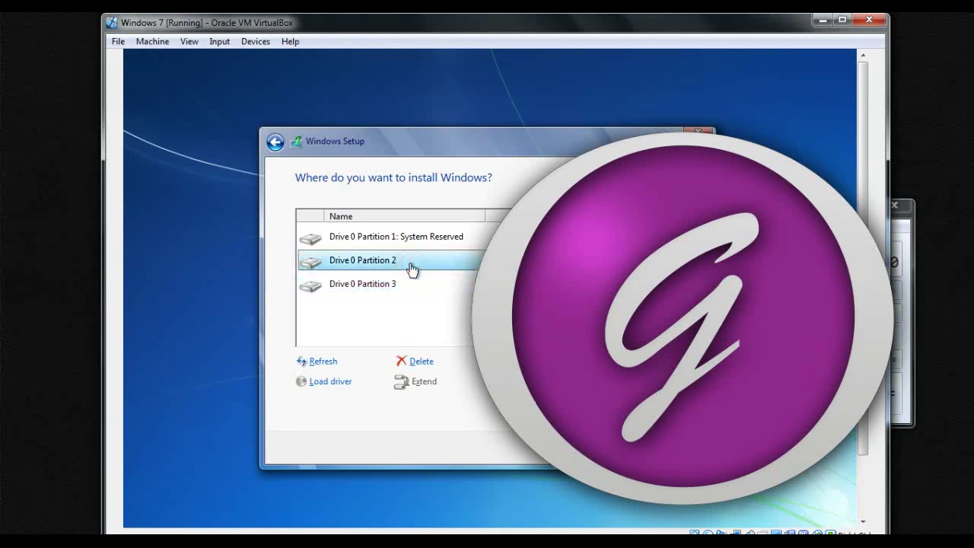
pyautogui.click(427, 289)
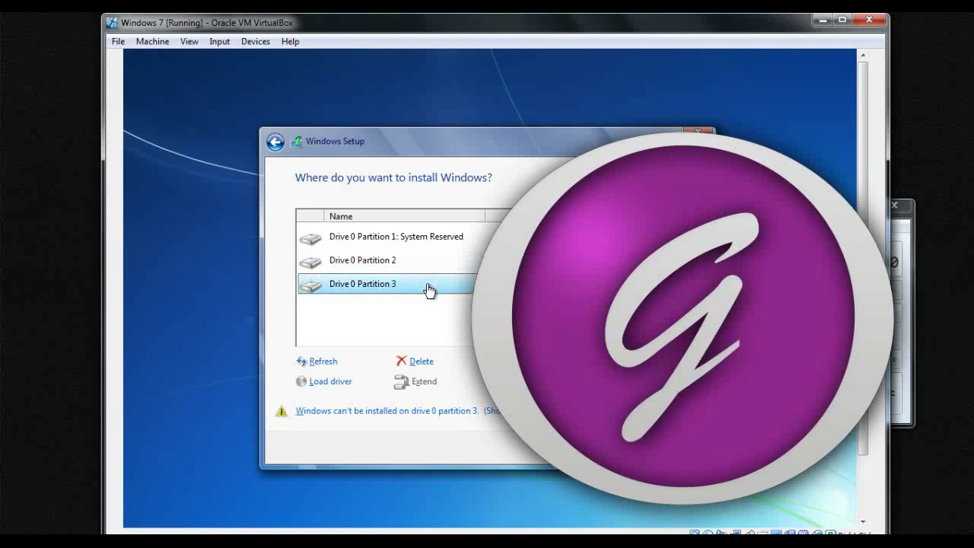
pyautogui.click(433, 259)
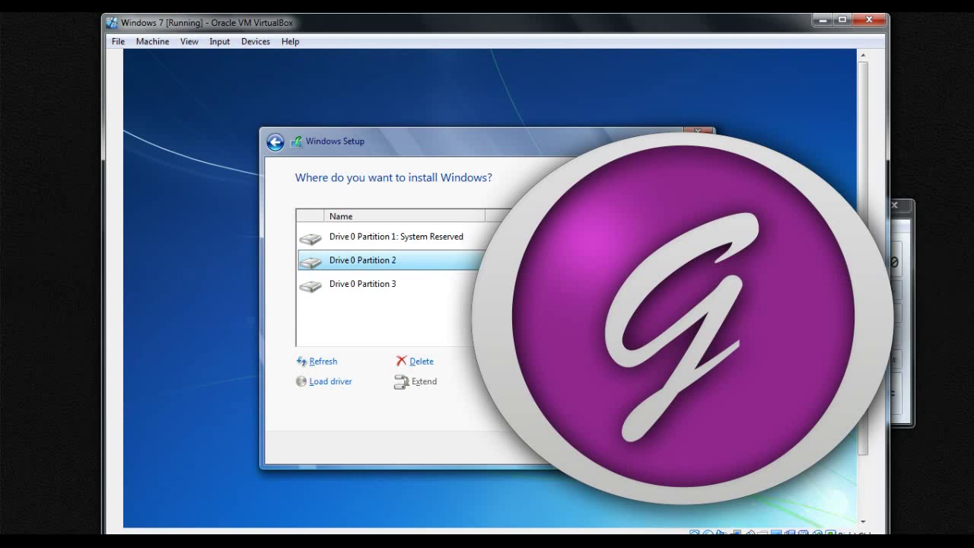
pyautogui.press('Return')
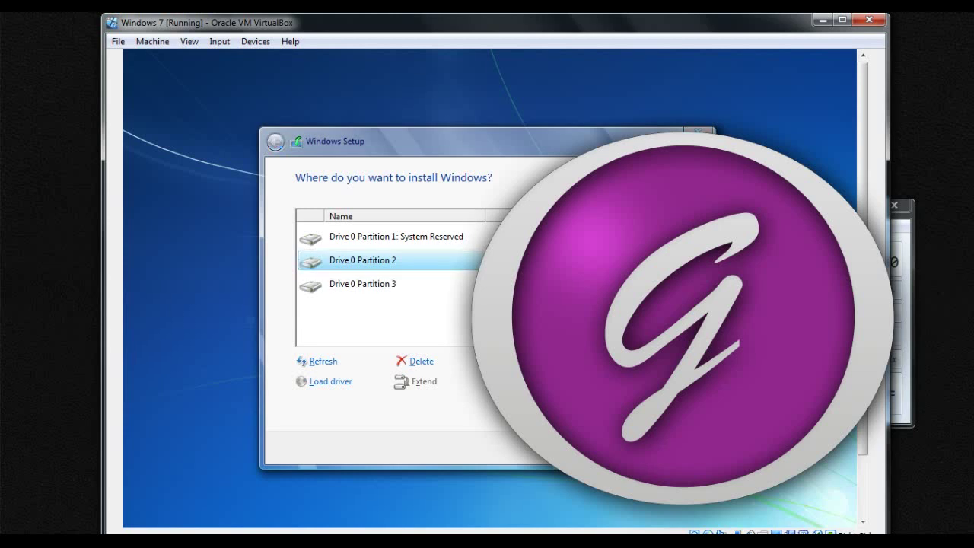
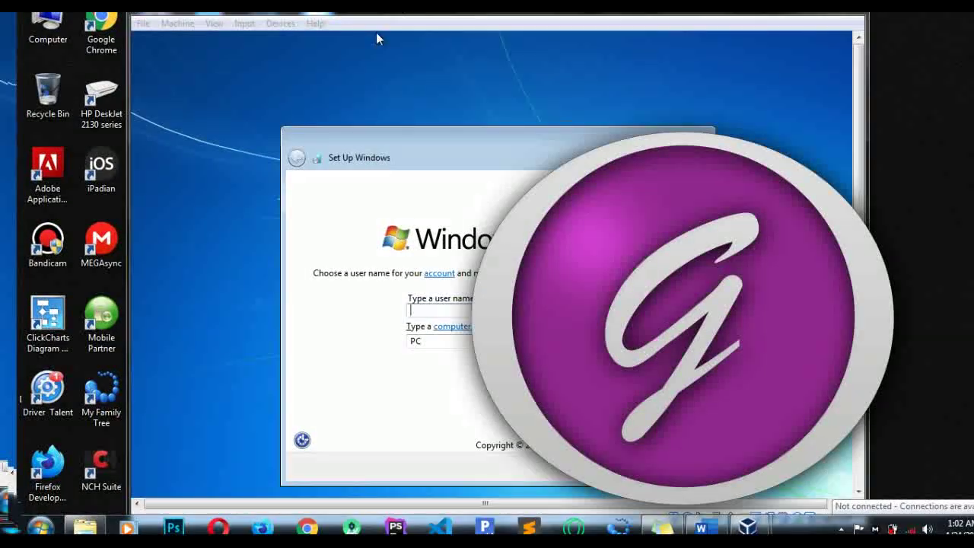
# Set the account user name to Gramaxic and continue with the matching computer name Gramaxic-PC.
pyautogui.click(431, 309)
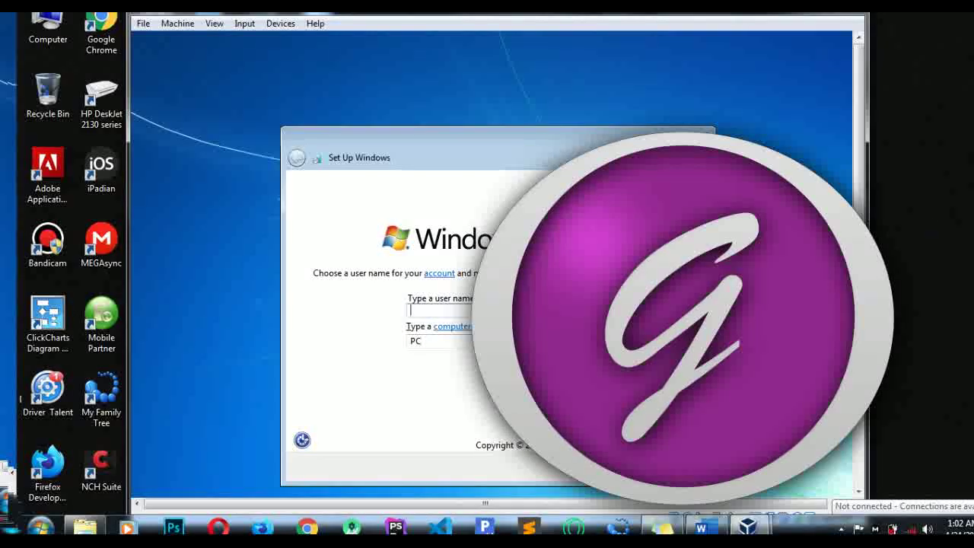
pyautogui.write('Gramaxic')
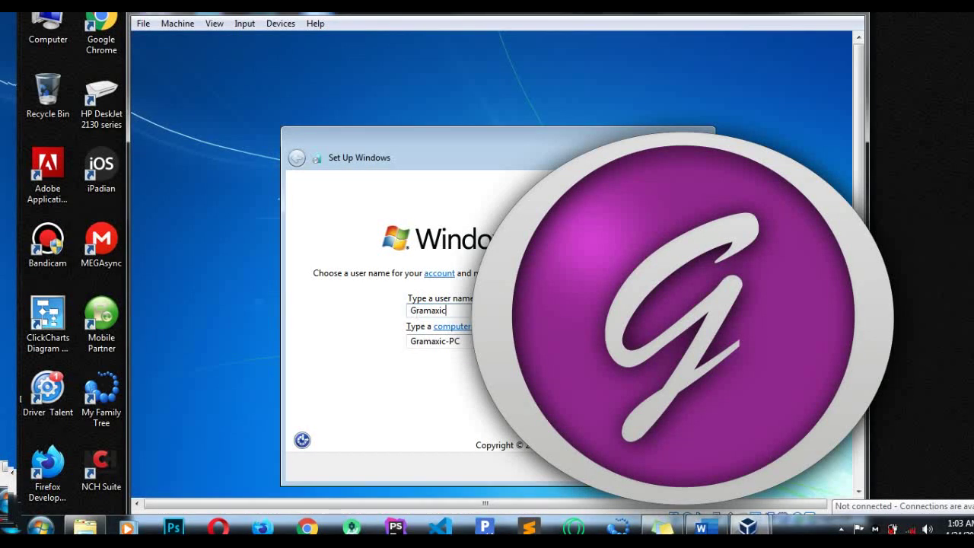
pyautogui.press('Return')
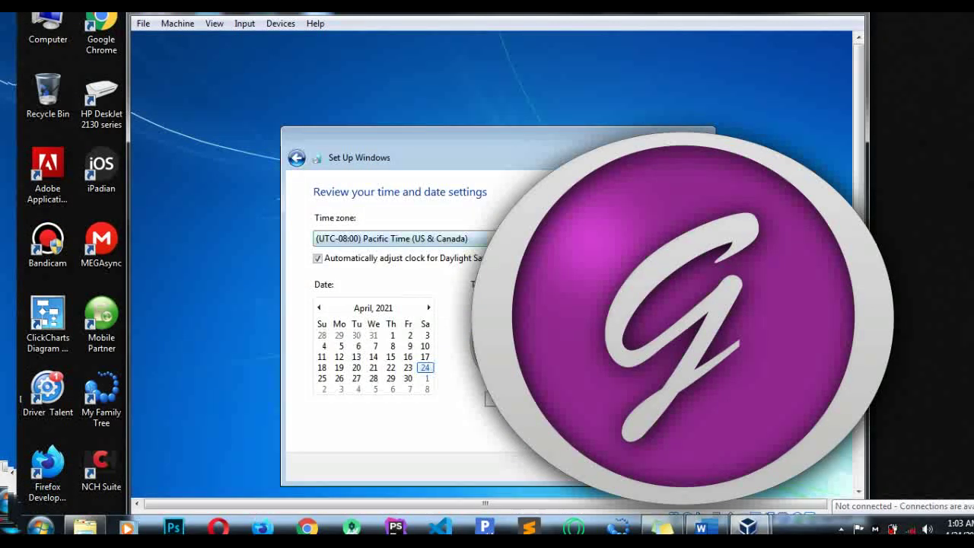
# Keep the time zone at (UTC-08:00) Pacific Time (US & Canada) and accept the time and date settings.
pyautogui.click(403, 238)
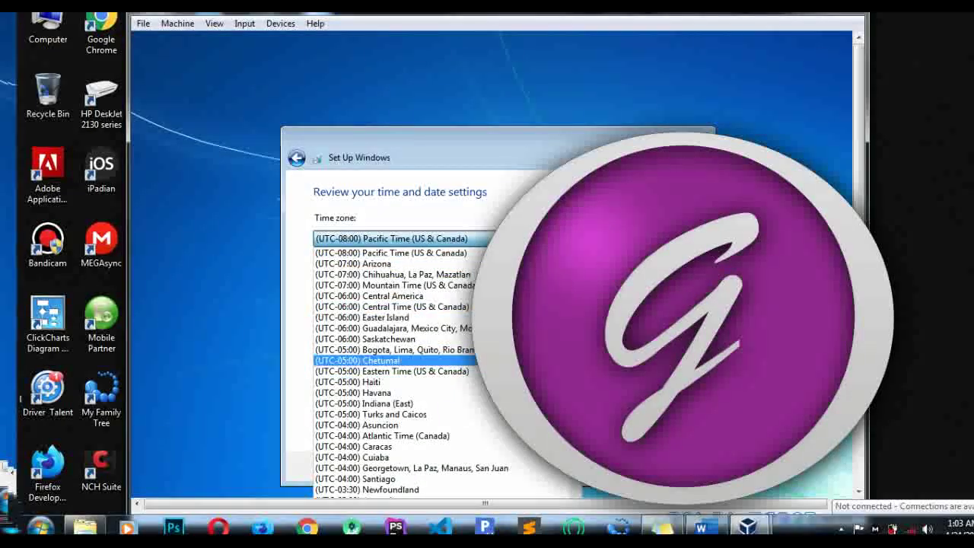
pyautogui.press('Escape')
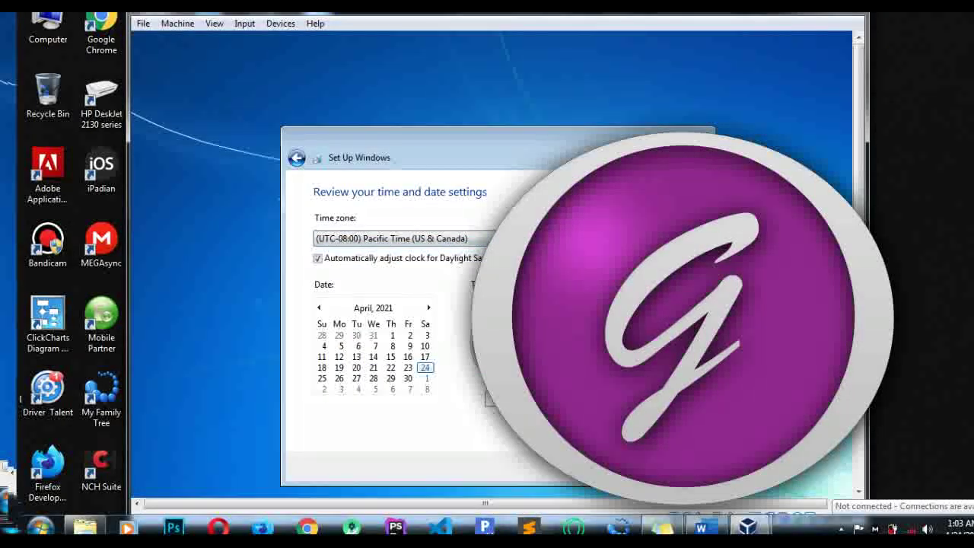
pyautogui.press('Return')
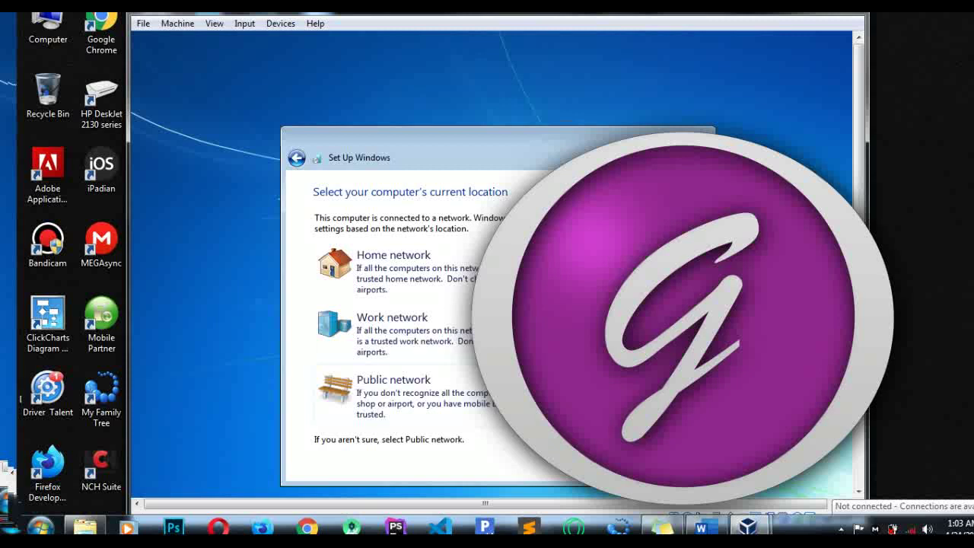
# Choose Public network as the computer's current location to complete the Windows setup.
pyautogui.click(409, 384)
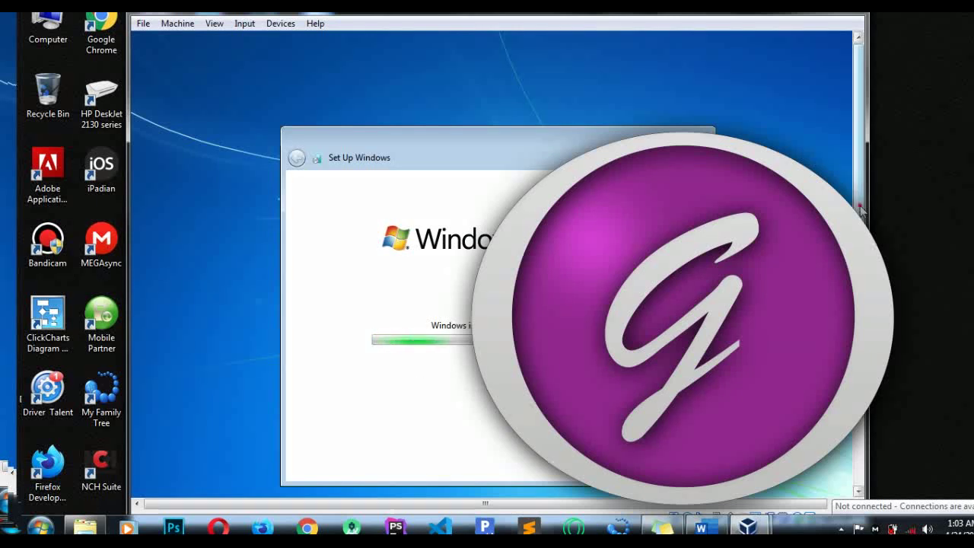
pyautogui.click(921, 228)
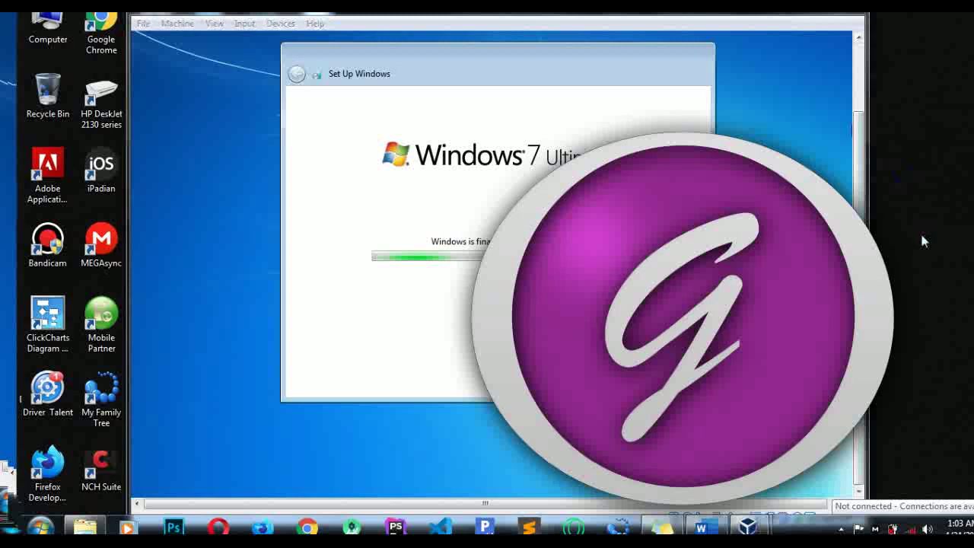
pyautogui.rightClick(920, 230)
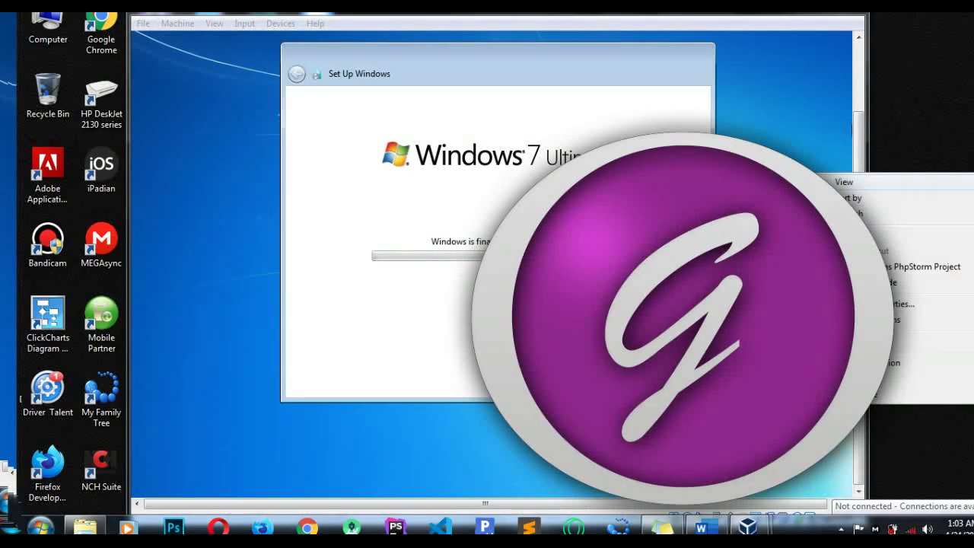
pyautogui.press('Escape')
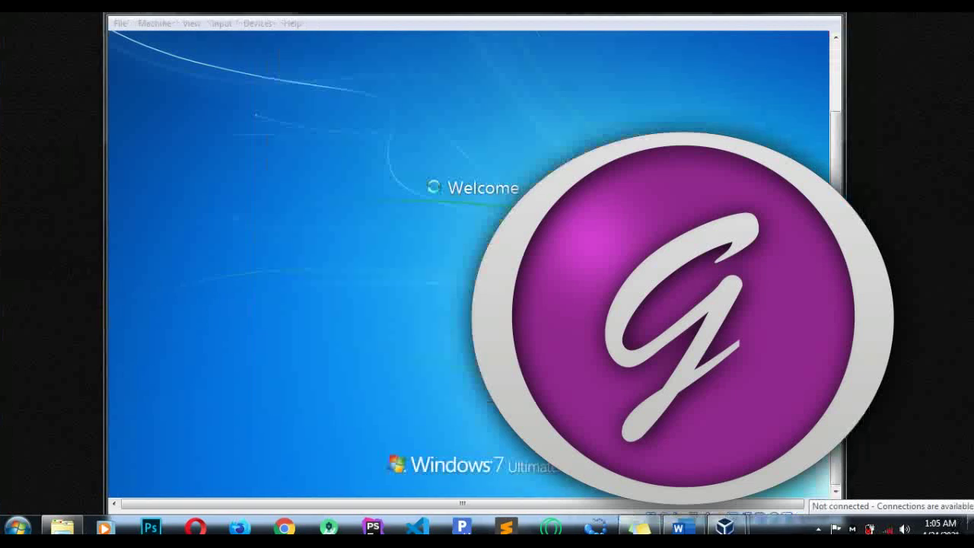
pyautogui.moveTo(837, 221); pyautogui.dragTo(839, 245)
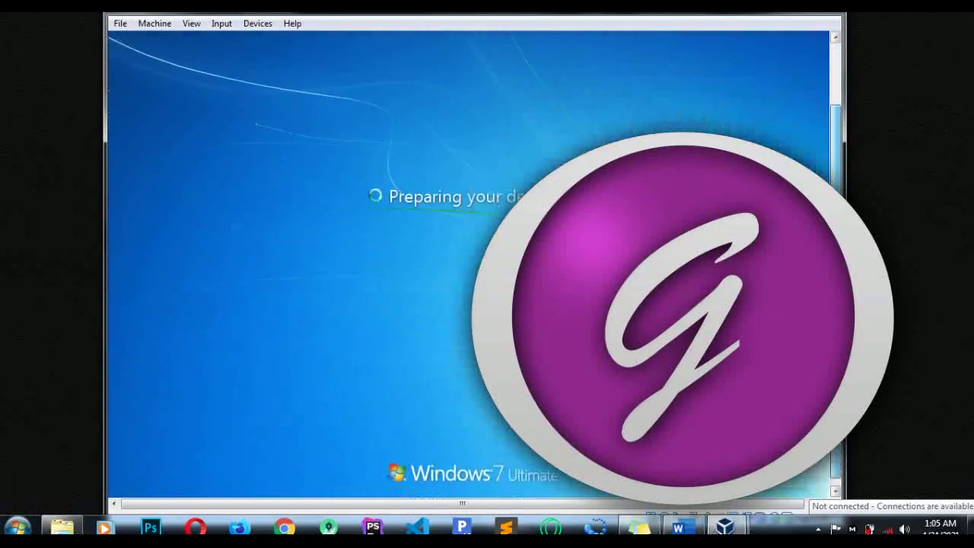
pyautogui.scroll(1, 468, 262)
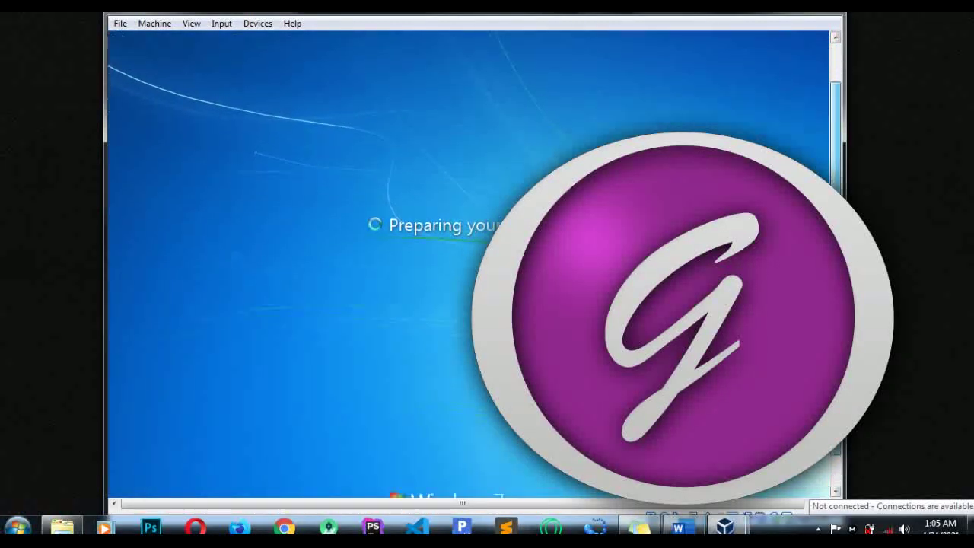
pyautogui.scroll(-1, 468, 263)
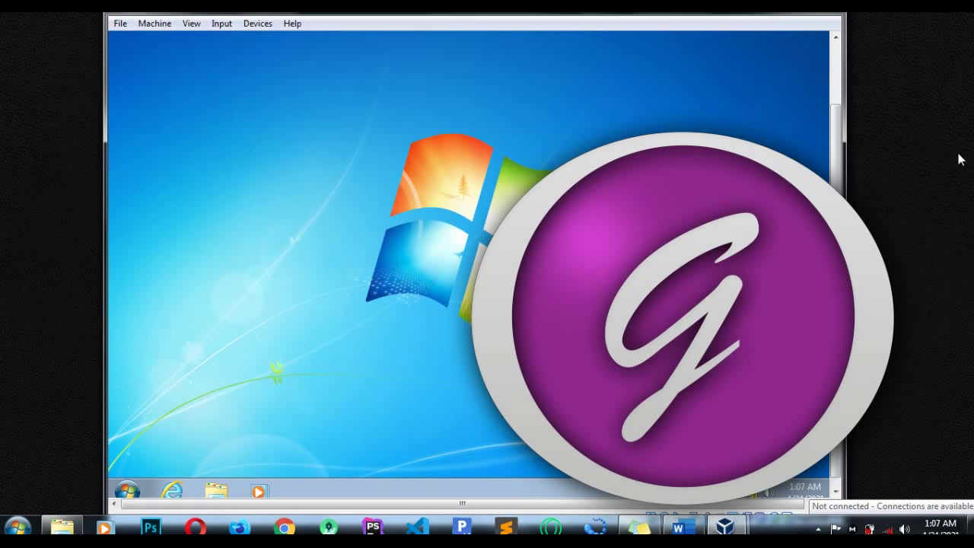
# Show the Computer icon on the desktop of the new Windows 7 installation.
pyautogui.scroll(-1, 837, 152)
pyautogui.scroll(5, 812, 134)
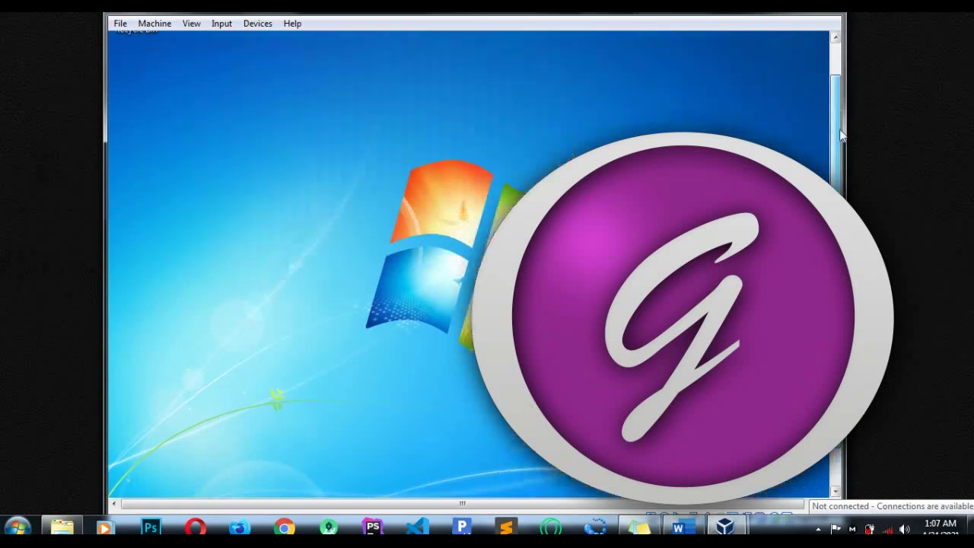
pyautogui.scroll(-5, 812, 133)
pyautogui.scroll(5, 812, 133)
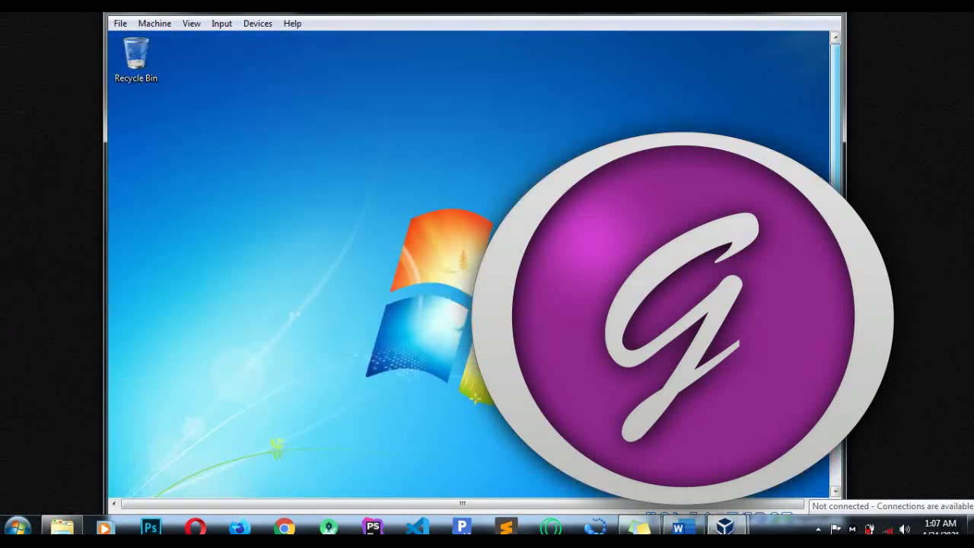
pyautogui.scroll(-5, 474, 396)
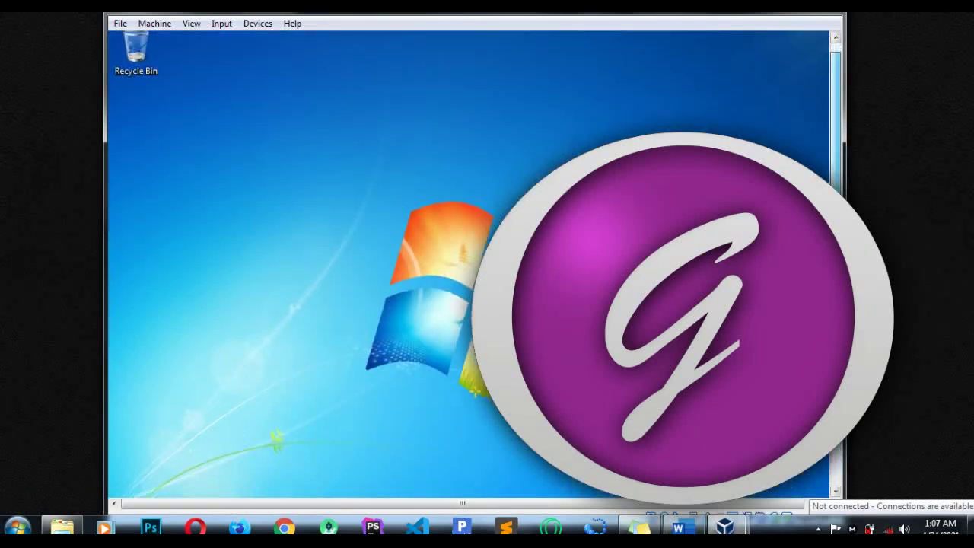
pyautogui.click(122, 485)
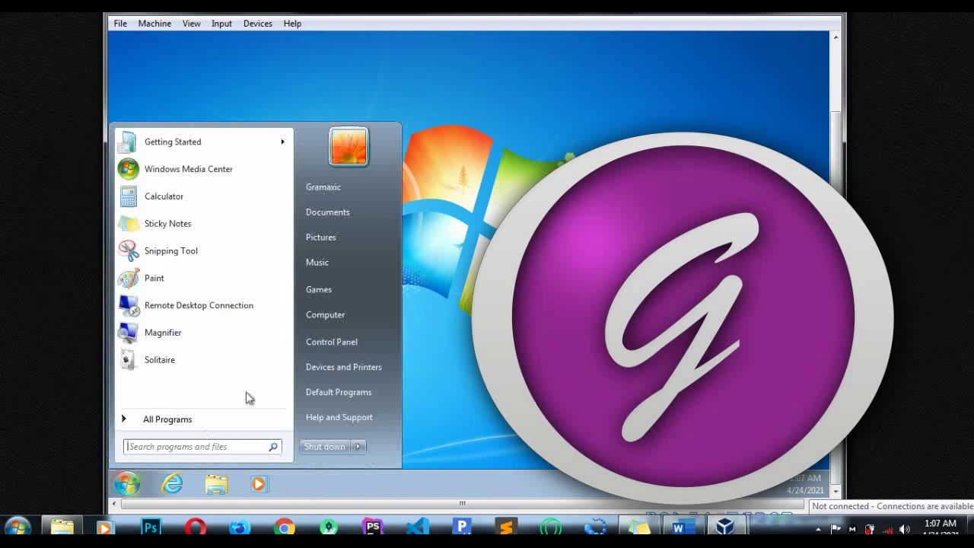
pyautogui.rightClick(334, 320)
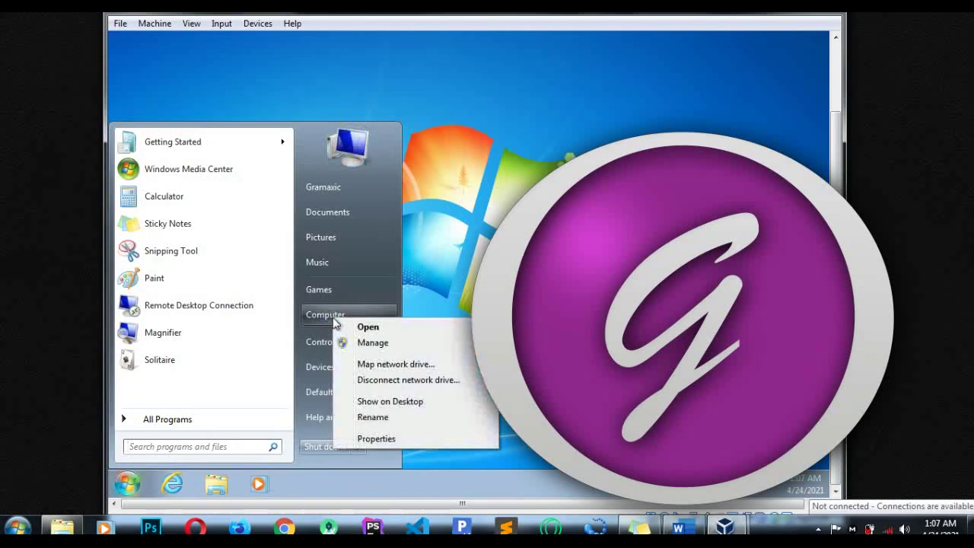
pyautogui.click(377, 401)
pyautogui.click(535, 137)
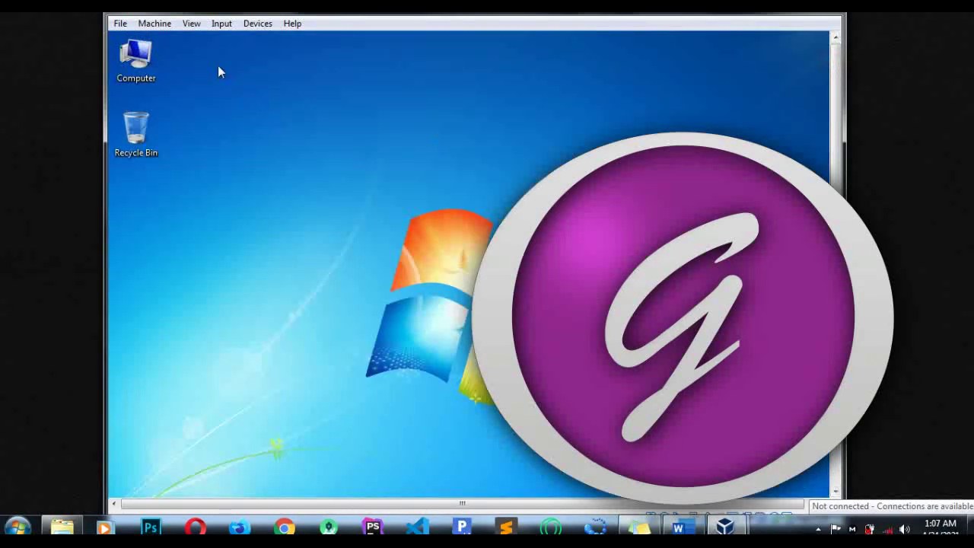
# Open Computer from the desktop and inspect the details of Local Disk (C:) and Local Disk (D:).
pyautogui.click(129, 55)
pyautogui.doubleClick(129, 55)
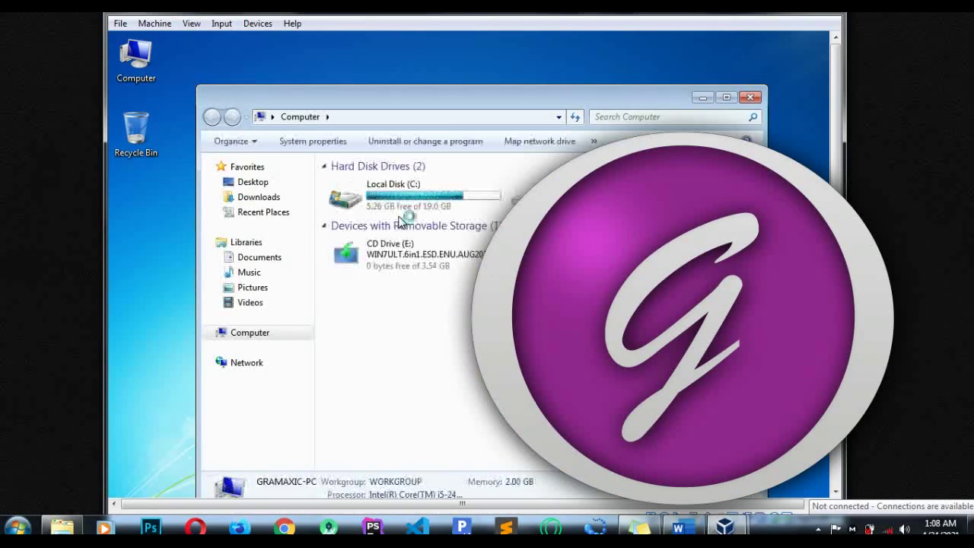
pyautogui.click(398, 202)
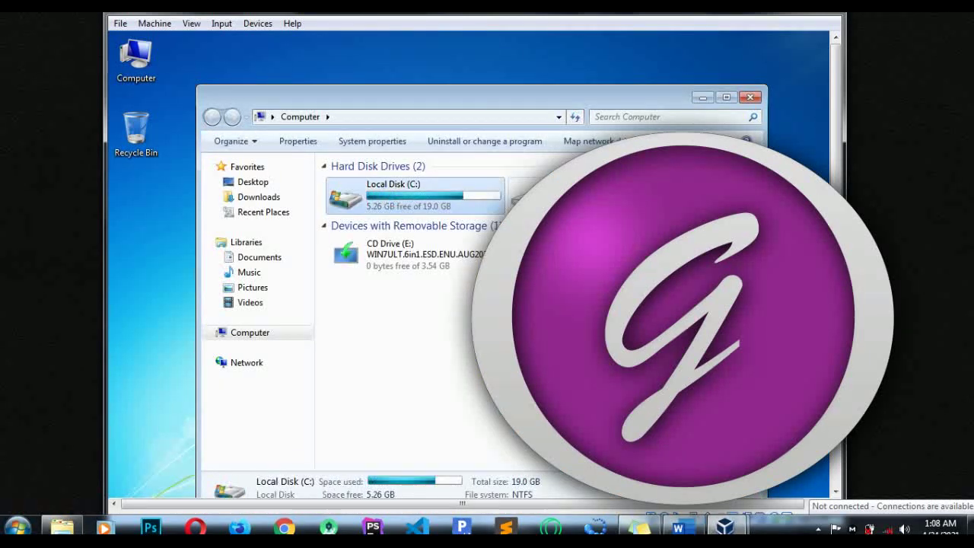
pyautogui.click(533, 194)
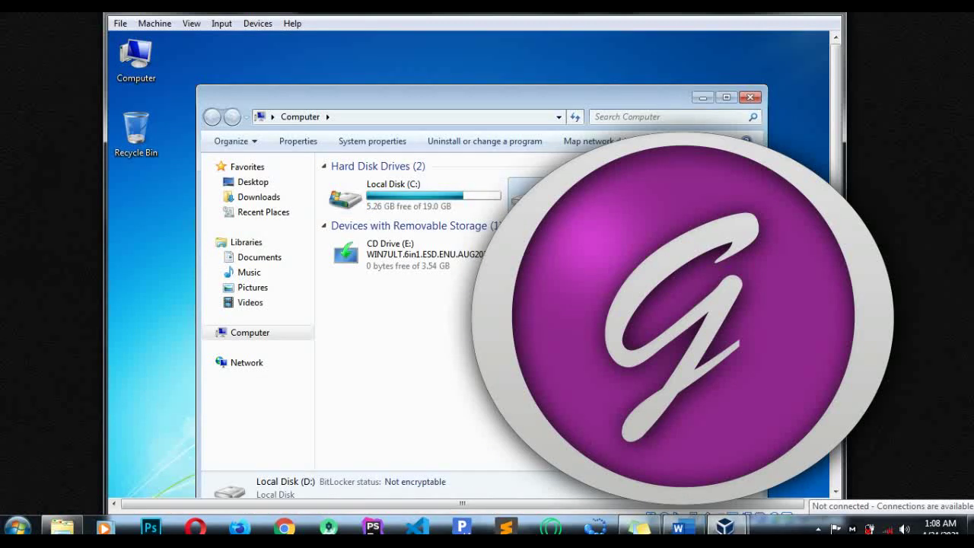
pyautogui.moveTo(565, 102); pyautogui.dragTo(561, 76)
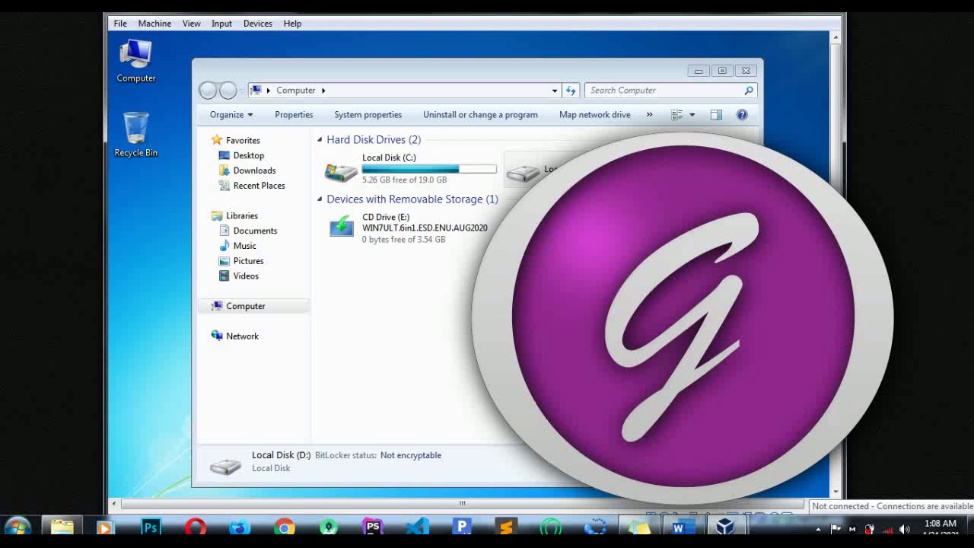
# Quick-format Local Disk (D:) with the default NTFS file system, 4096-byte allocation units and the volume label My Files.
pyautogui.rightClick(253, 312)
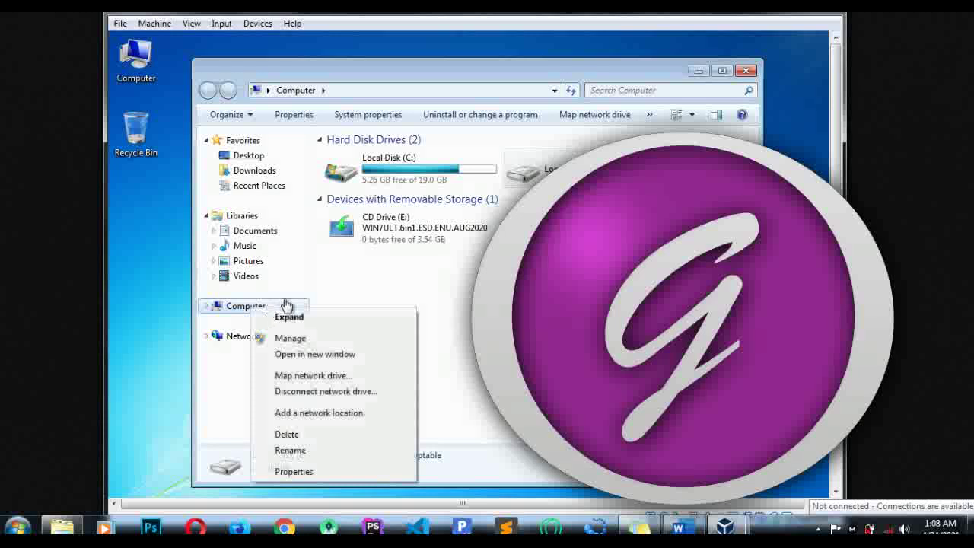
pyautogui.click(309, 342)
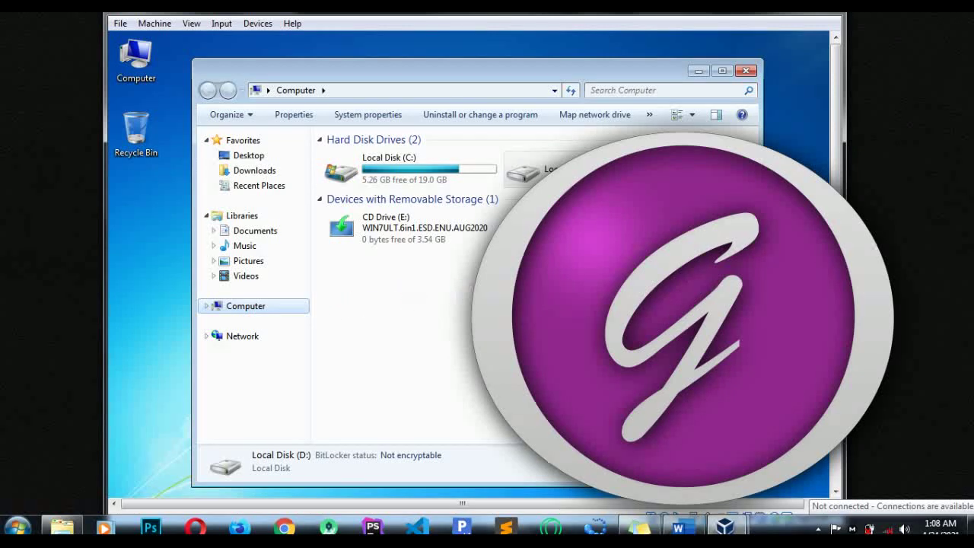
pyautogui.click(698, 70)
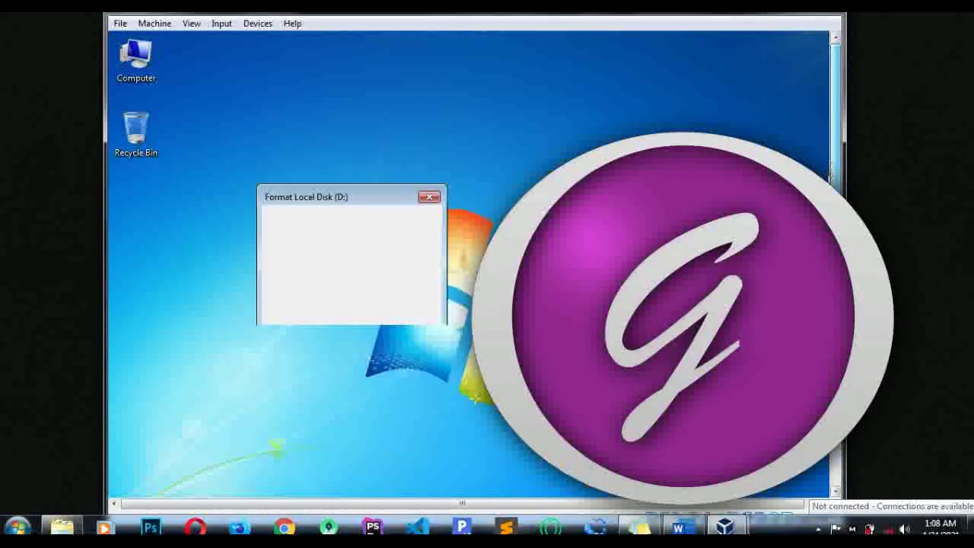
pyautogui.moveTo(352, 197); pyautogui.dragTo(440, 119)
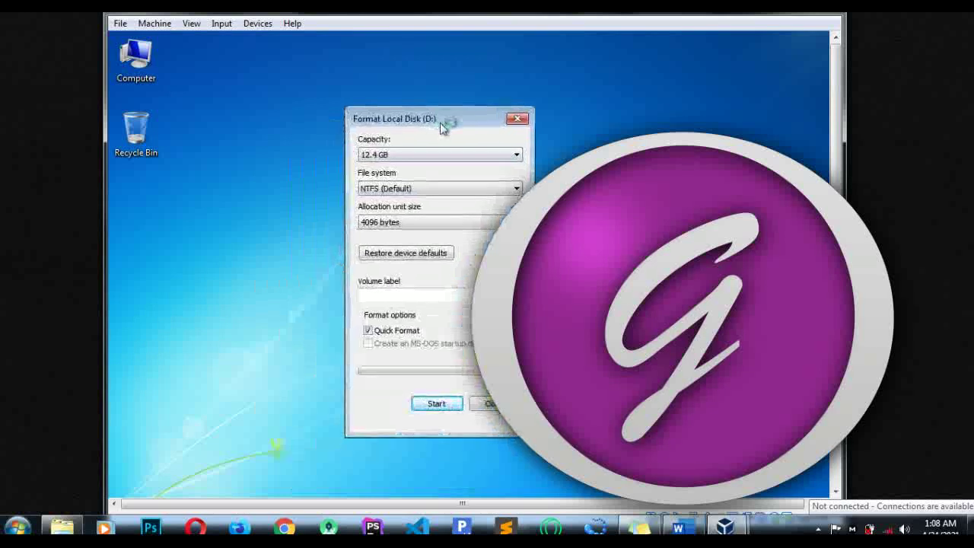
pyautogui.click(396, 294)
pyautogui.write('My Files')
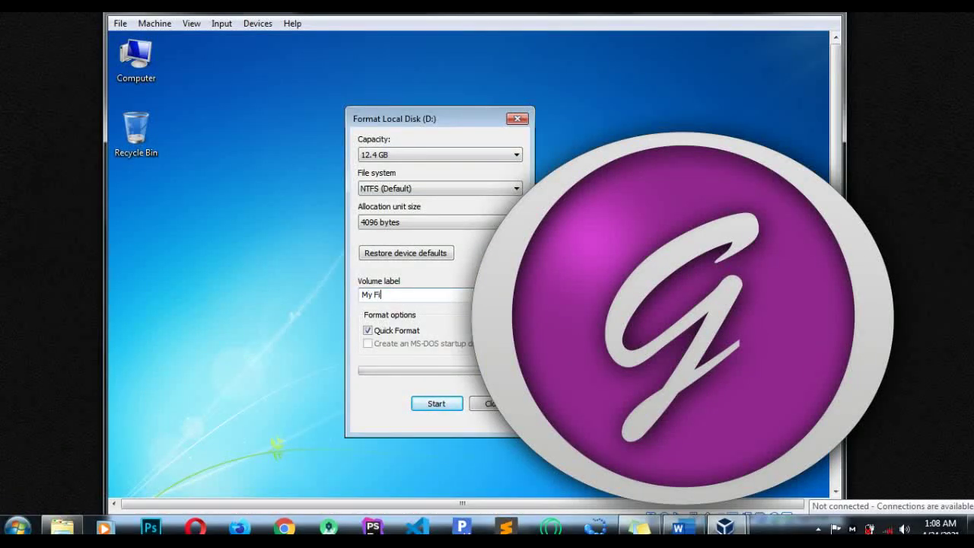
pyautogui.click(435, 403)
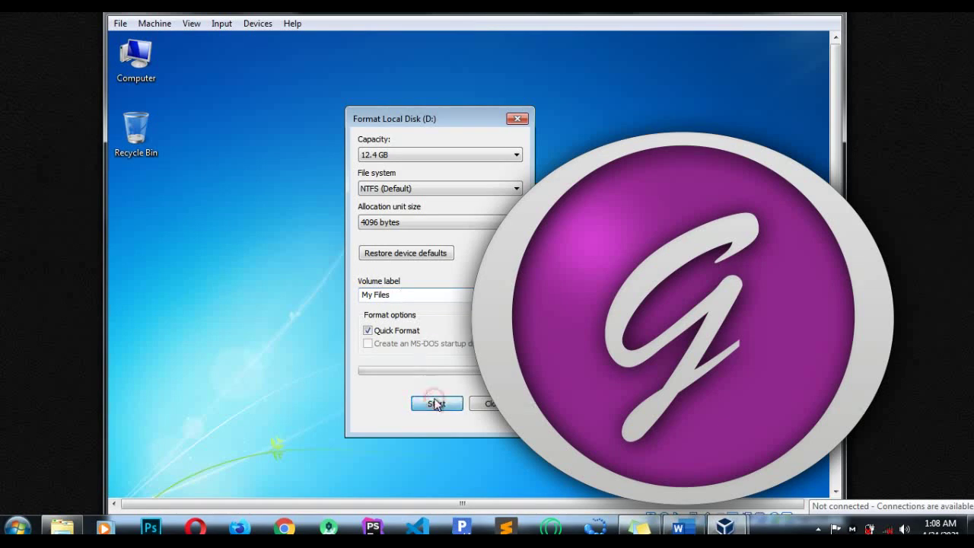
pyautogui.click(517, 300)
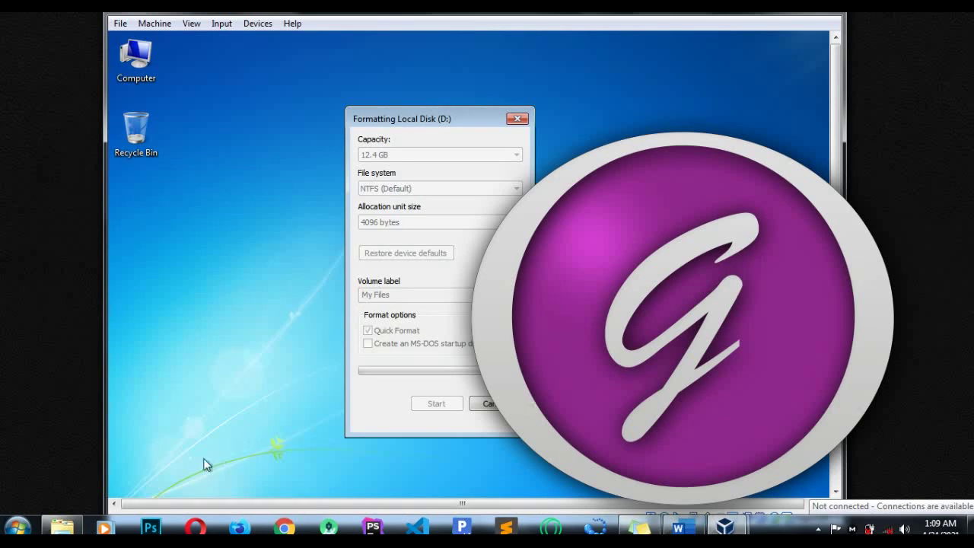
pyautogui.scroll(-2, 468, 267)
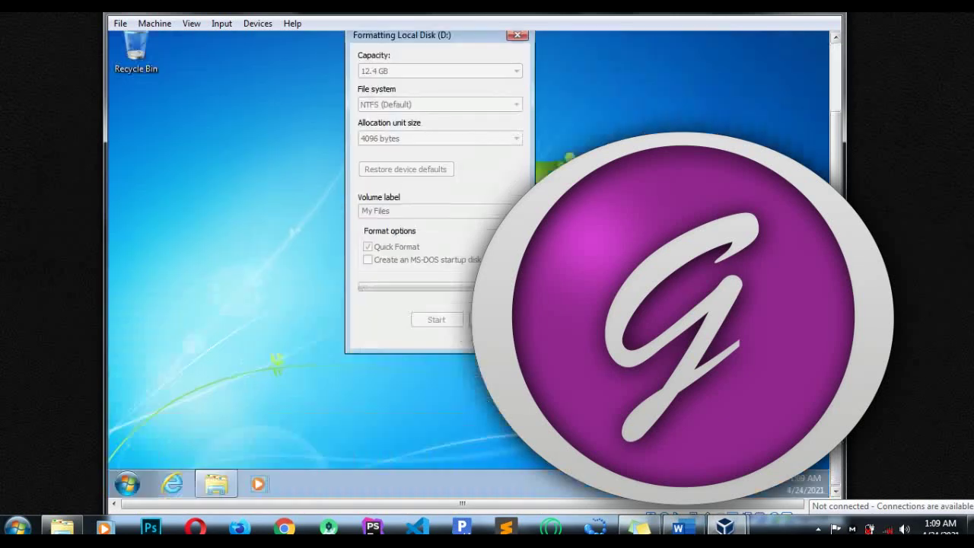
pyautogui.scroll(2, 468, 267)
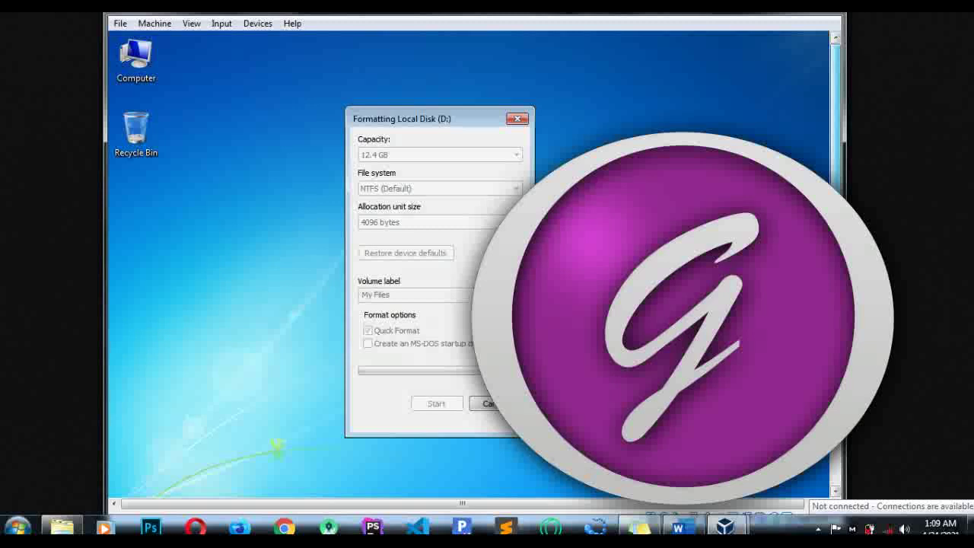
pyautogui.scroll(-1, 468, 266)
pyautogui.scroll(1, 468, 266)
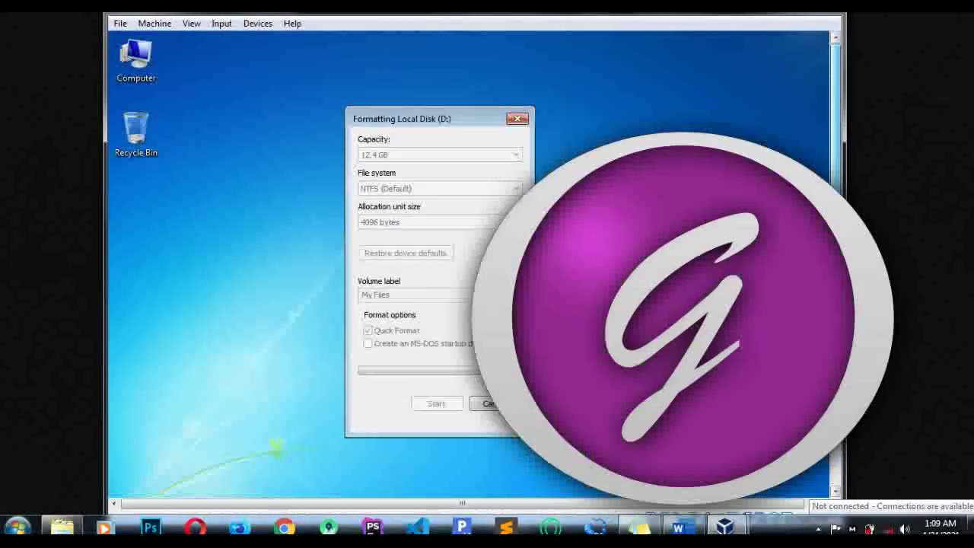
pyautogui.scroll(-1, 468, 266)
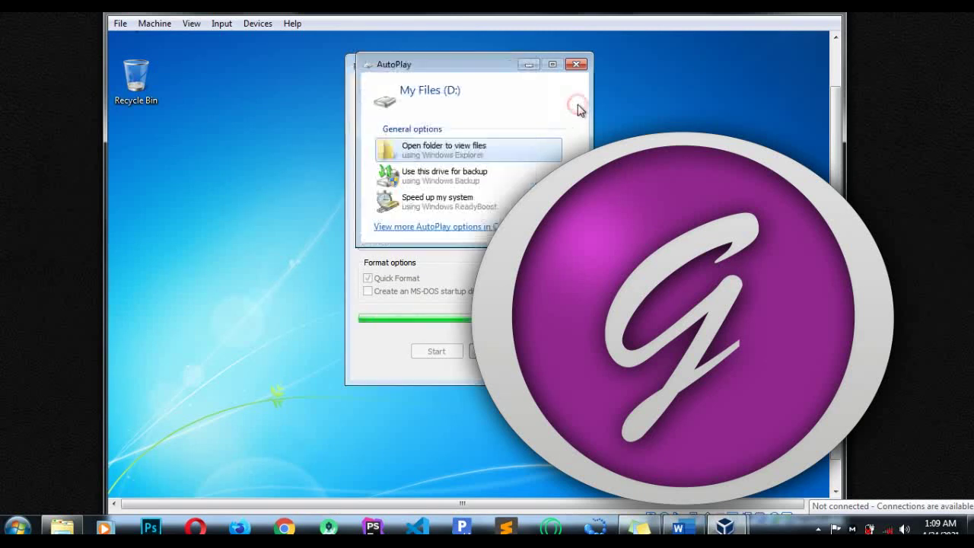
# Acknowledge the format completion of Local Disk (D:) and close its Format dialog.
pyautogui.click(487, 150)
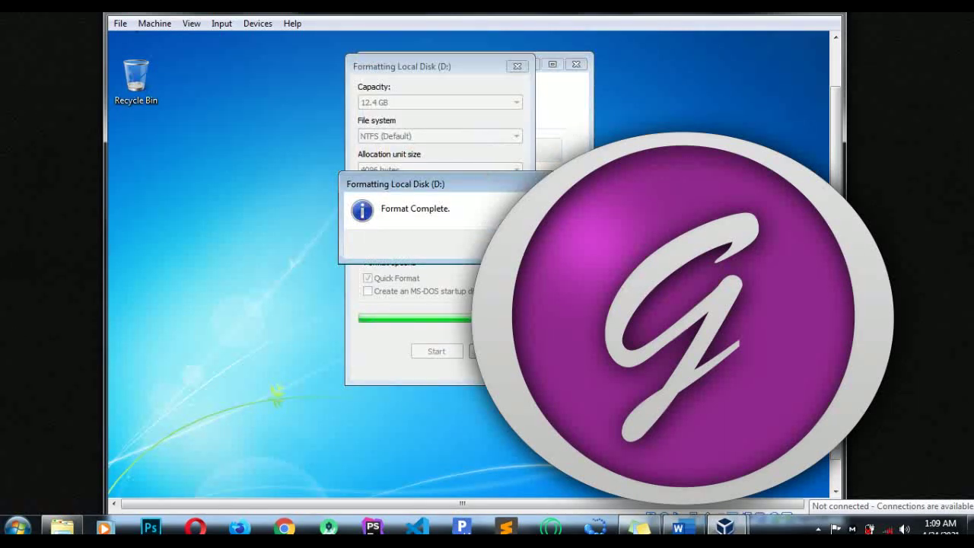
pyautogui.press('Return')
pyautogui.click(517, 66)
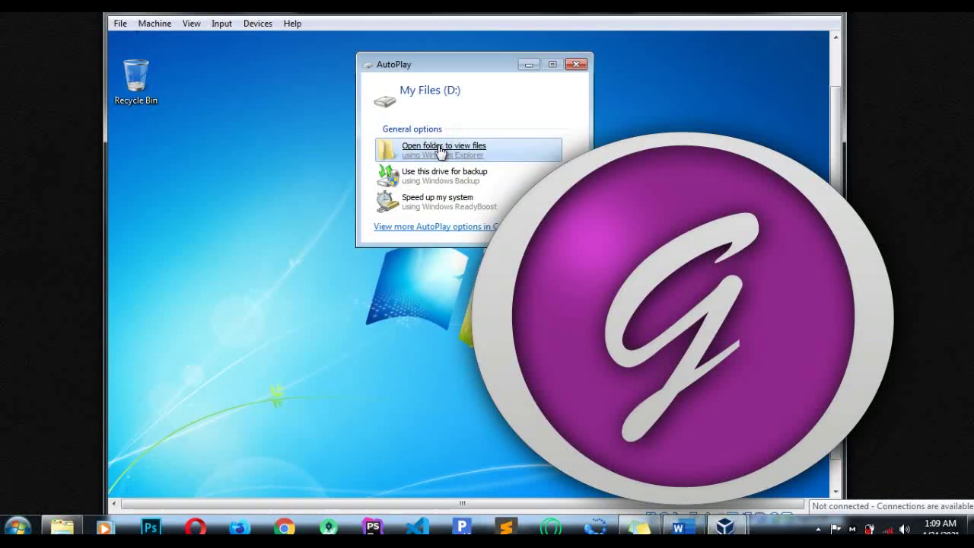
# Open My Files (D:) from AutoPlay to view its contents and go up to the Computer drive overview.
pyautogui.click(442, 150)
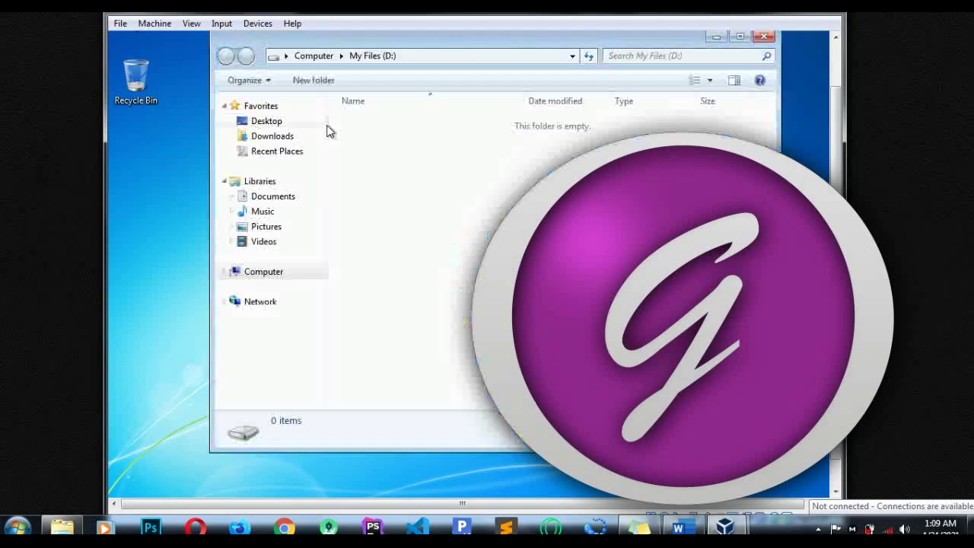
pyautogui.click(317, 58)
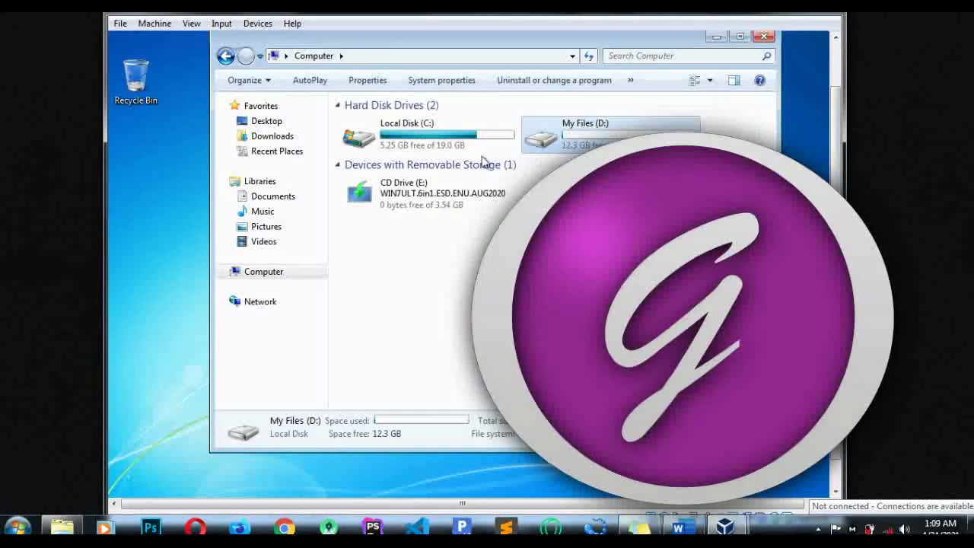